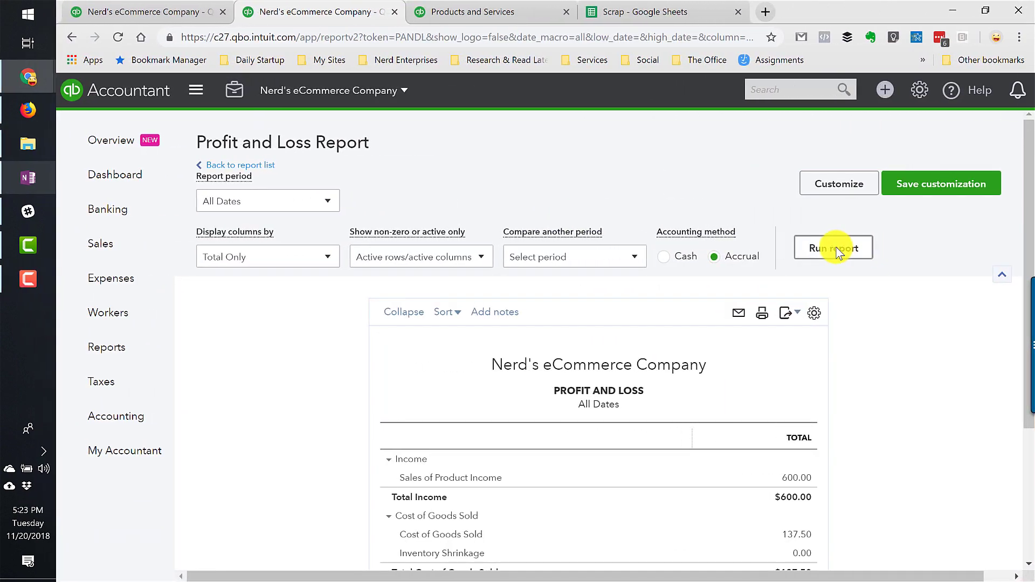
Compare the Balance Sheet, Profit and Loss and Products and Services reports, then bring up the Scrap spreadsheet
{"action": "scroll", "coordinate": [837, 252], "scroll_direction": "down", "scroll_amount": 4}
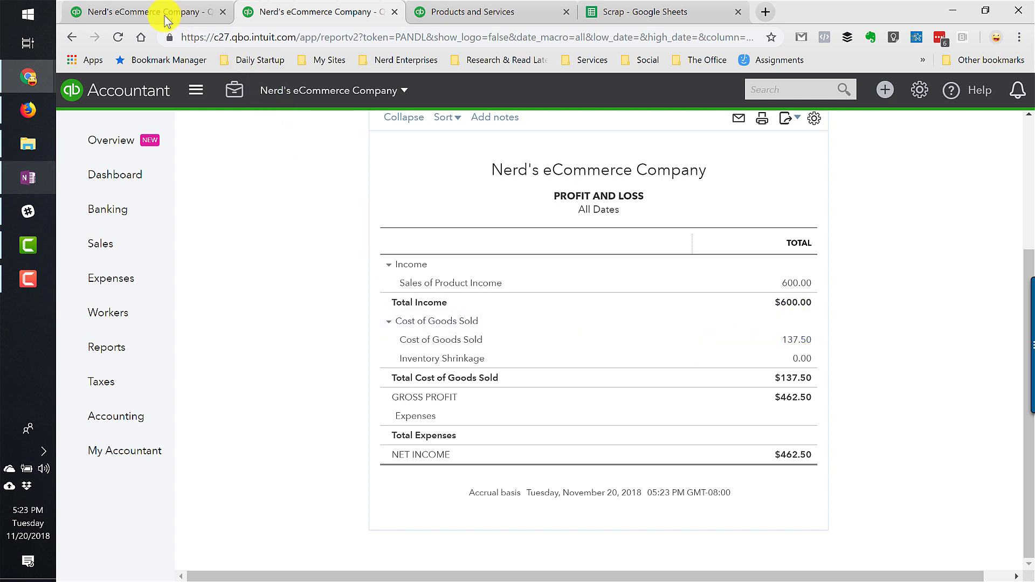
{"action": "left_click", "coordinate": [145, 11]}
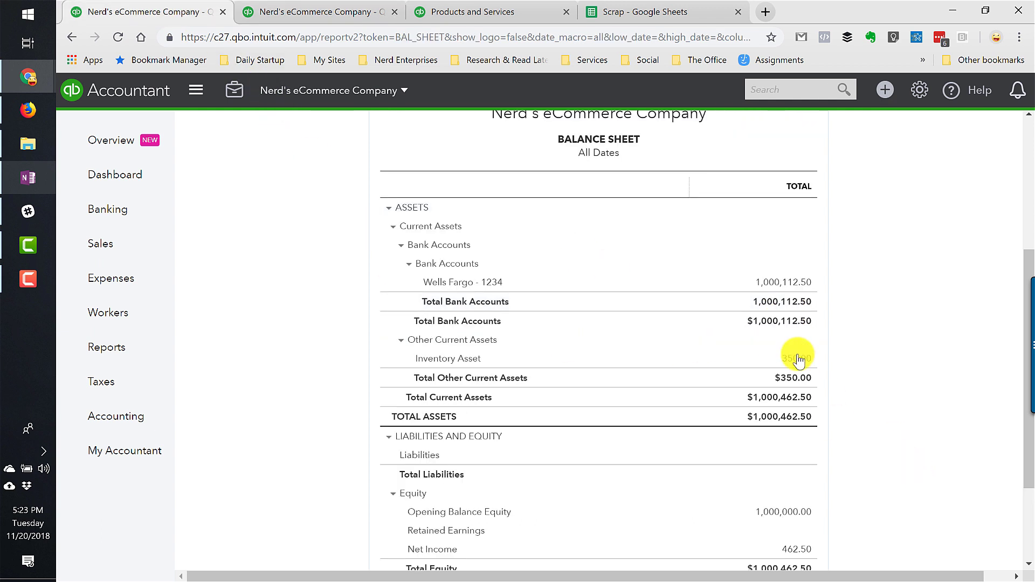
{"action": "left_click", "coordinate": [324, 12]}
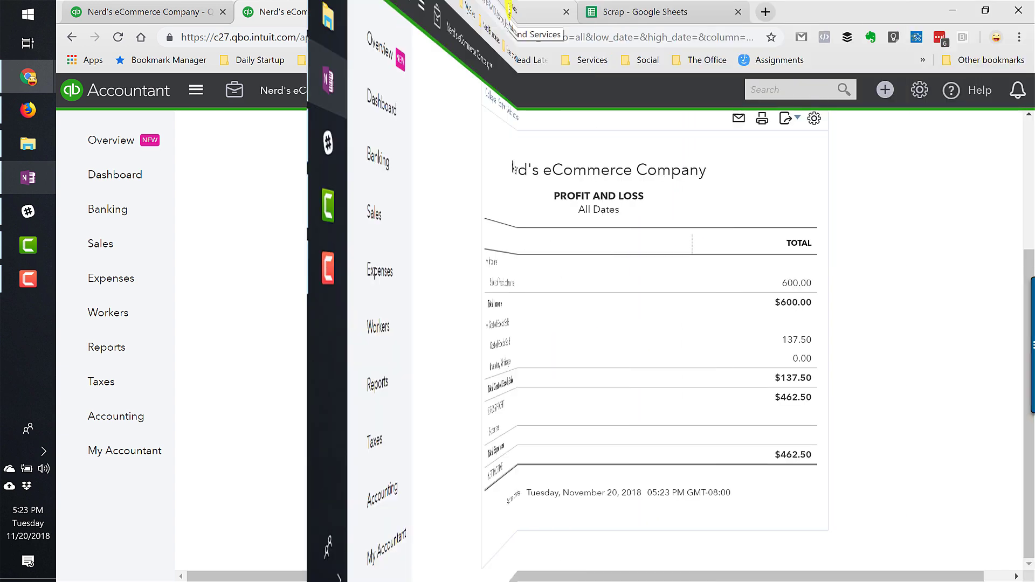
{"action": "left_click", "coordinate": [476, 12]}
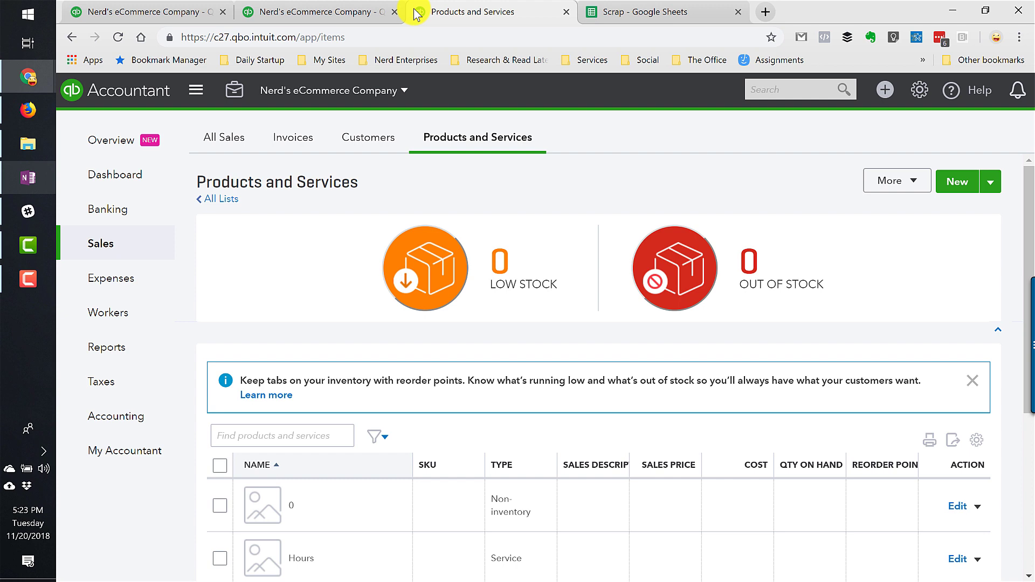
{"action": "left_click", "coordinate": [302, 13]}
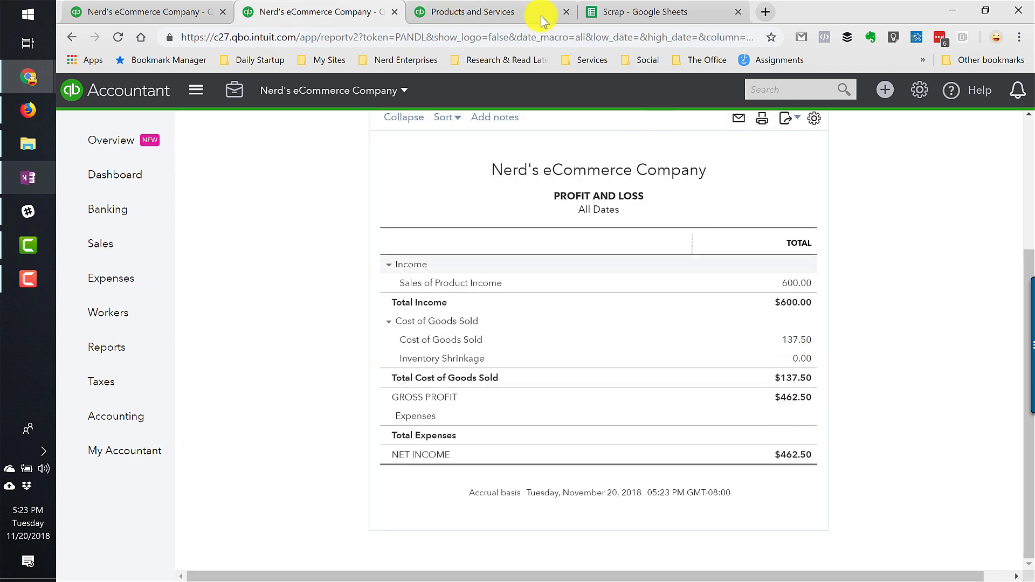
{"action": "left_click", "coordinate": [673, 11]}
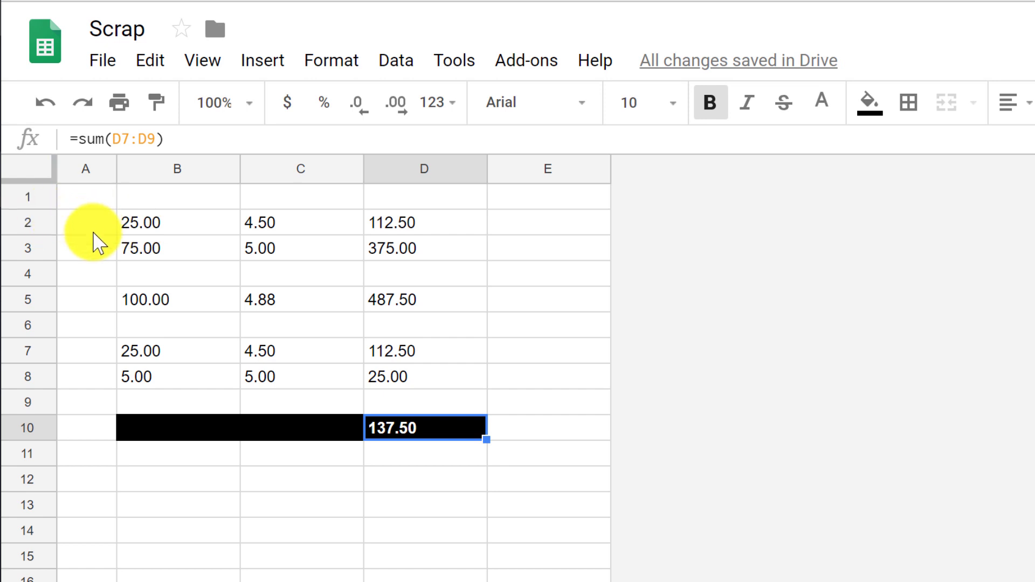
Check the first block's formulas: 25×4.50 and 75×5.00 in rows 2–3, plus the row 5 totals
{"action": "left_click", "coordinate": [88, 231]}
{"action": "left_click", "coordinate": [151, 226]}
{"action": "left_click", "coordinate": [281, 229]}
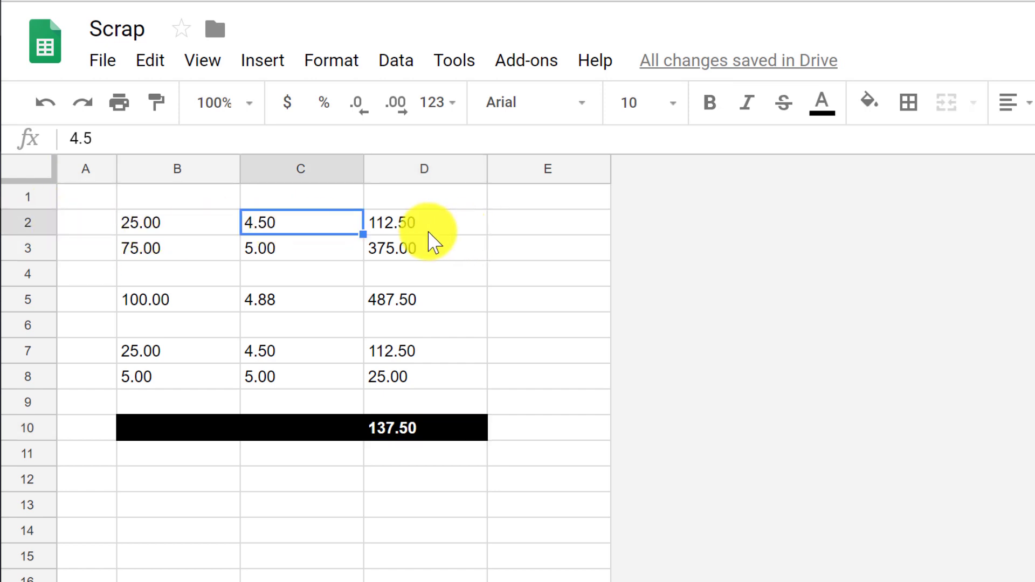
{"action": "left_click", "coordinate": [427, 235]}
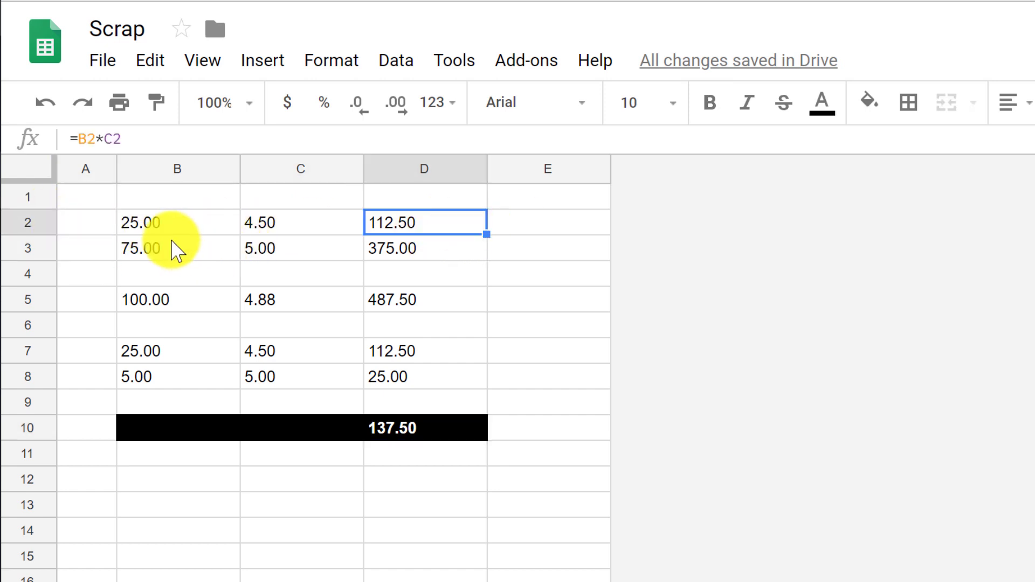
{"action": "left_click", "coordinate": [173, 250]}
{"action": "left_click", "coordinate": [331, 254]}
{"action": "left_click", "coordinate": [440, 250]}
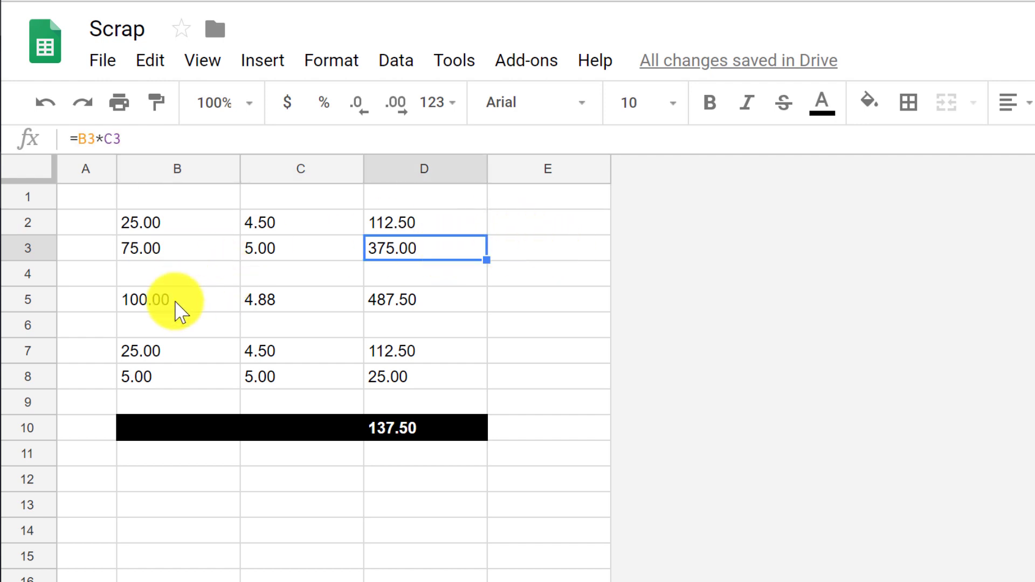
{"action": "left_click", "coordinate": [178, 302]}
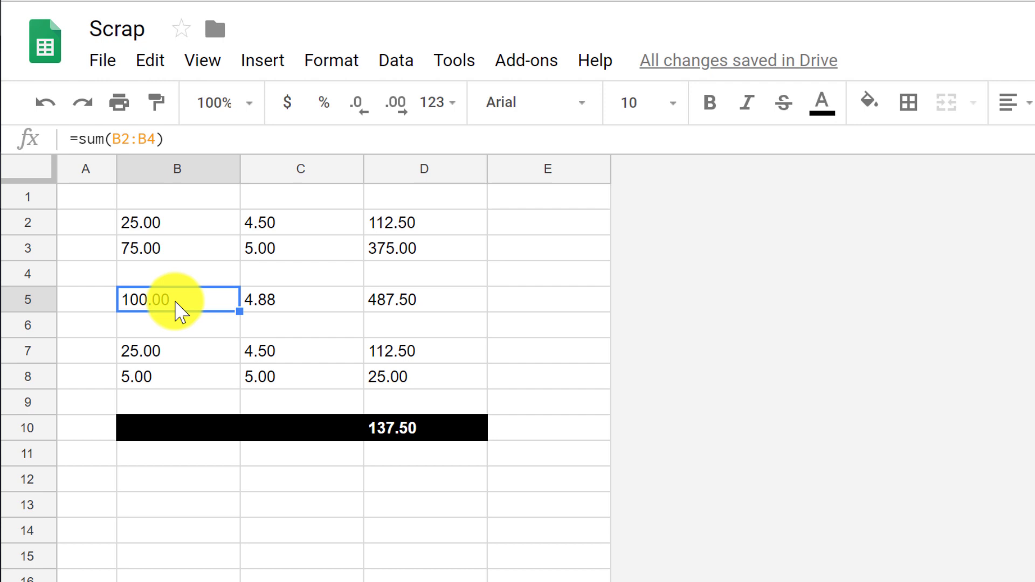
{"action": "left_click", "coordinate": [273, 306]}
{"action": "left_click", "coordinate": [466, 311]}
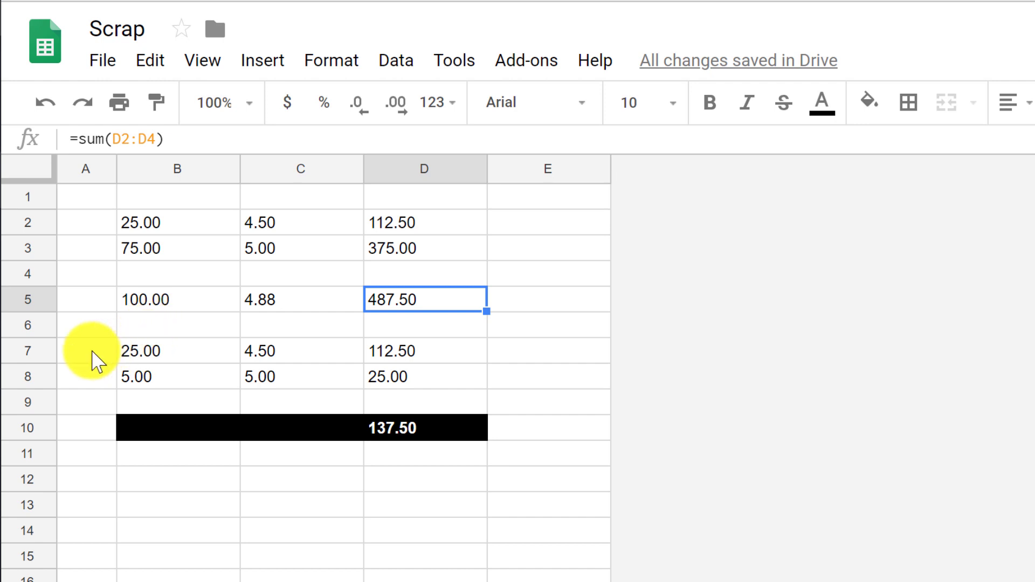
Check the second block: 25×4.50 and 5×5 in rows 7–8, and the 137.50 total in D10
{"action": "left_click", "coordinate": [95, 356]}
{"action": "left_click", "coordinate": [183, 359]}
{"action": "left_click", "coordinate": [266, 364]}
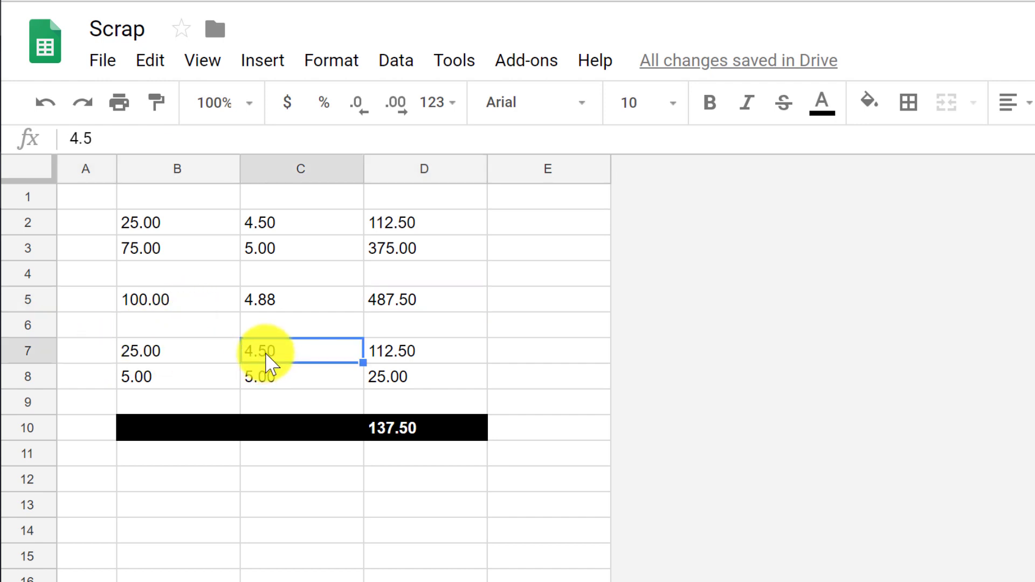
{"action": "left_click", "coordinate": [426, 359]}
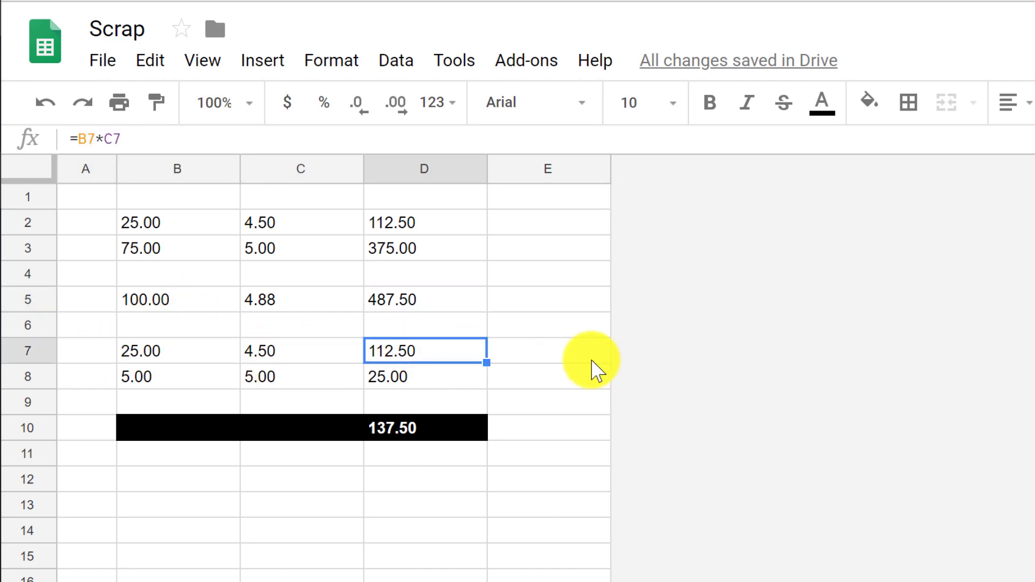
{"action": "left_click", "coordinate": [135, 380]}
{"action": "left_click", "coordinate": [259, 380]}
{"action": "left_click", "coordinate": [399, 378]}
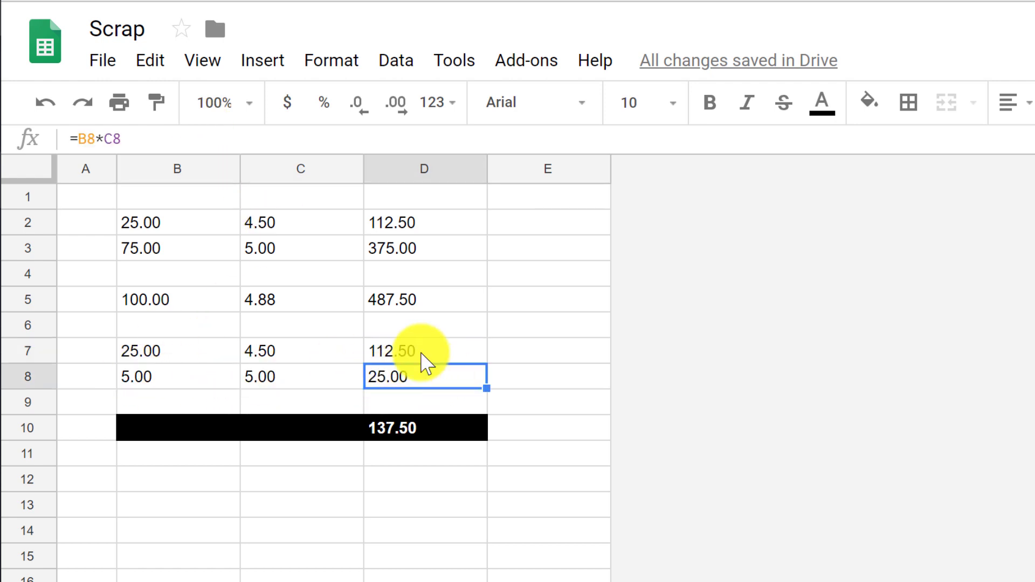
{"action": "left_click", "coordinate": [407, 431]}
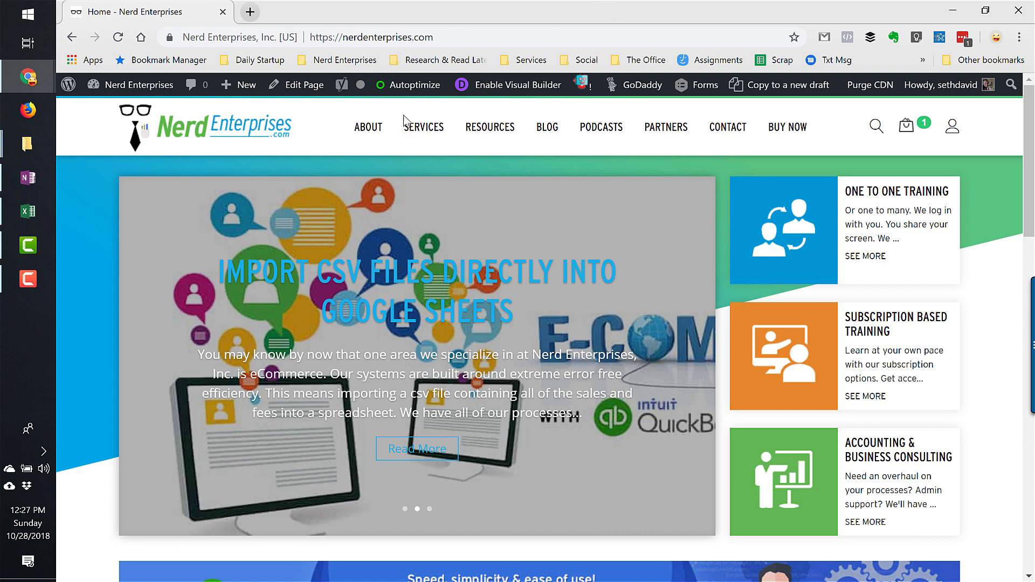
Bring up the SERVICES menu on the nerdenterprises.com home page
{"action": "mouse_move", "coordinate": [421, 134]}
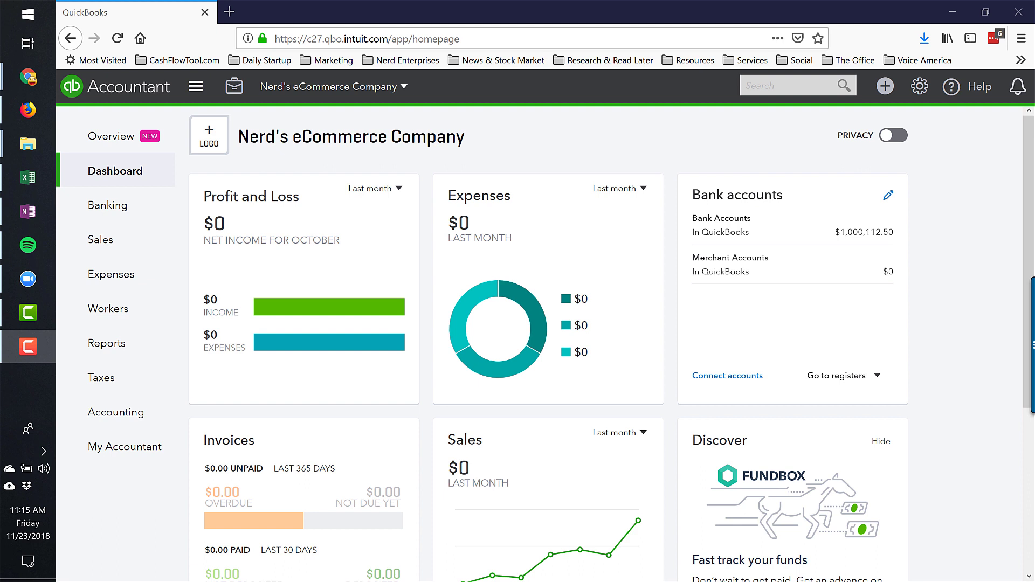
On the Reports page, find 'valuat' to locate the Inventory Valuation Summary report
{"action": "left_click", "coordinate": [99, 351]}
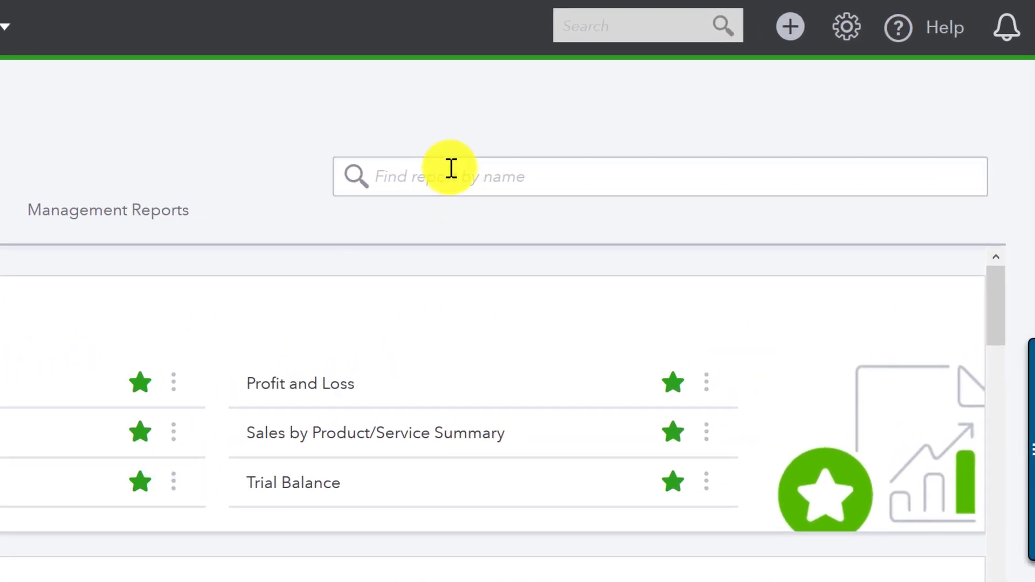
{"action": "left_click", "coordinate": [676, 181]}
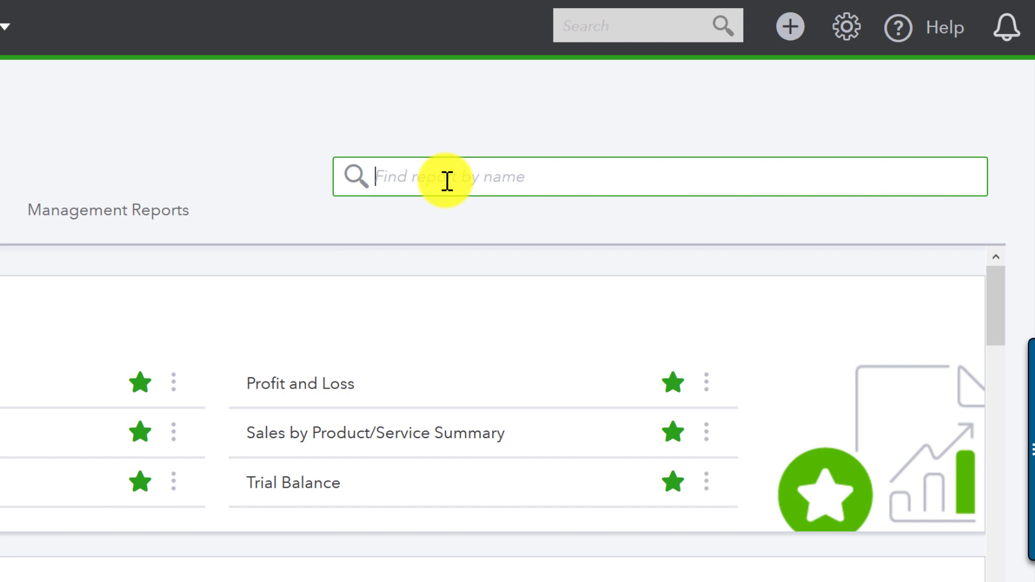
{"action": "left_click", "coordinate": [243, 120]}
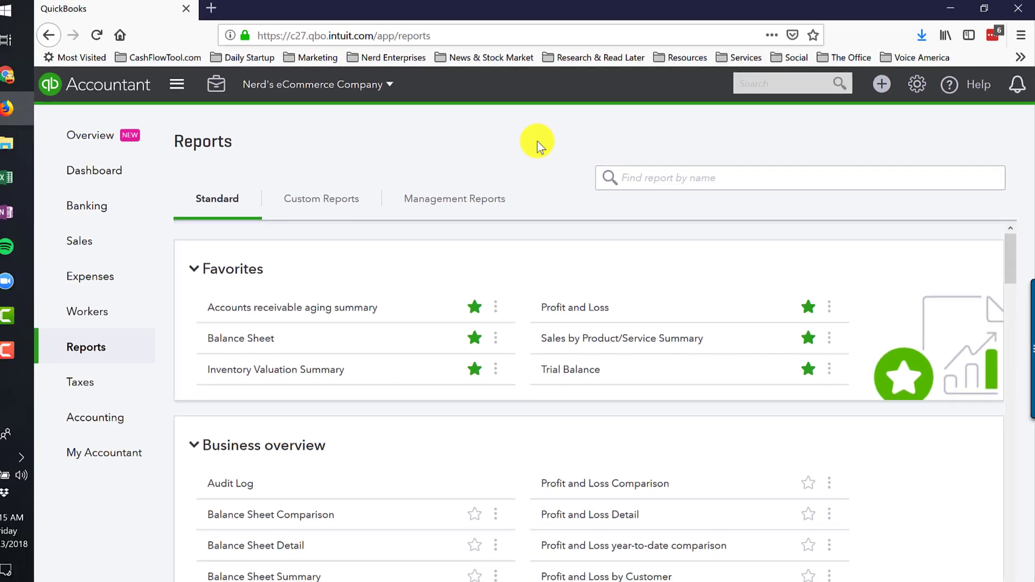
{"action": "key", "text": "ctrl+f"}
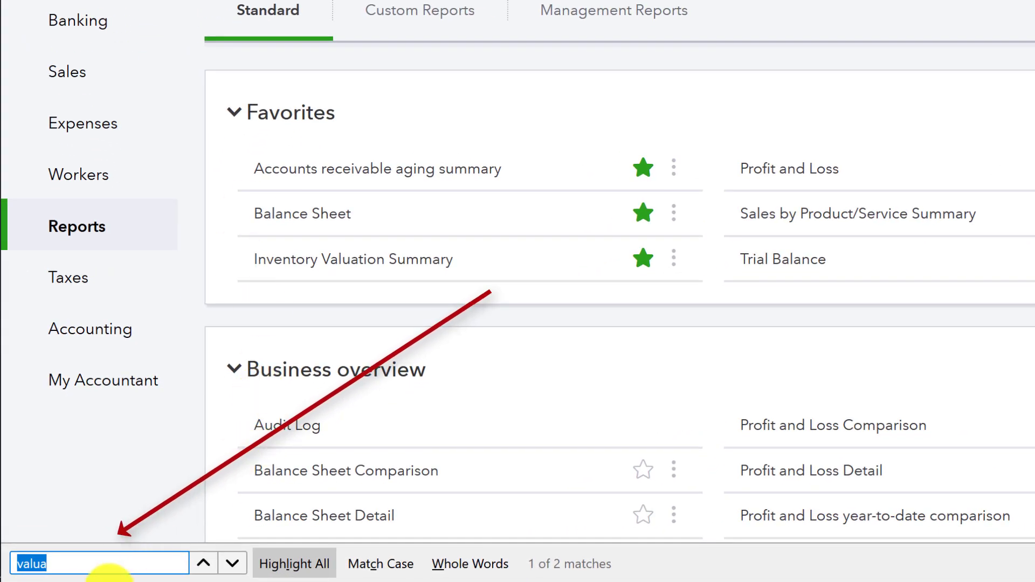
{"action": "double_click", "coordinate": [80, 563]}
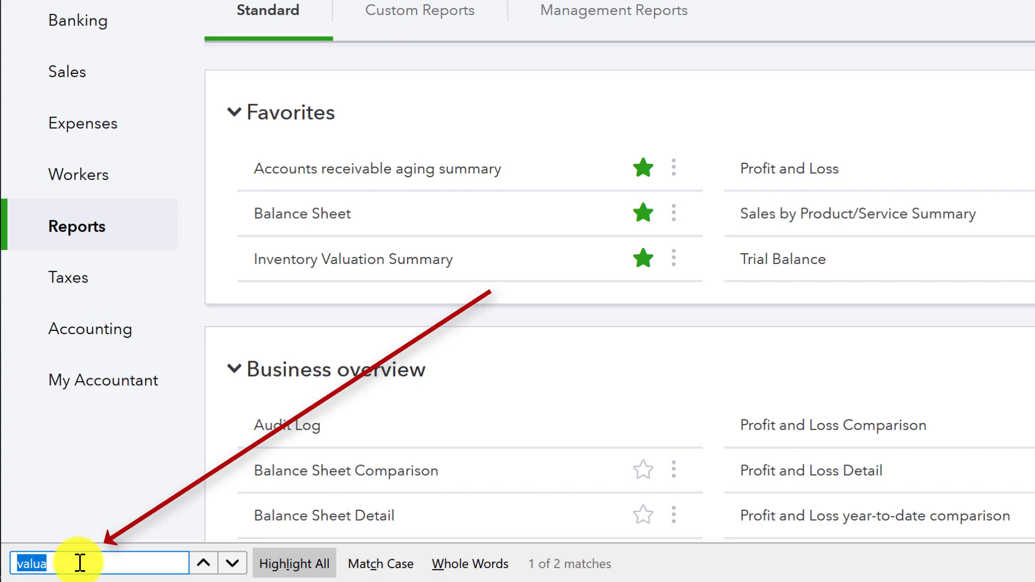
{"action": "type", "text": "valua"}
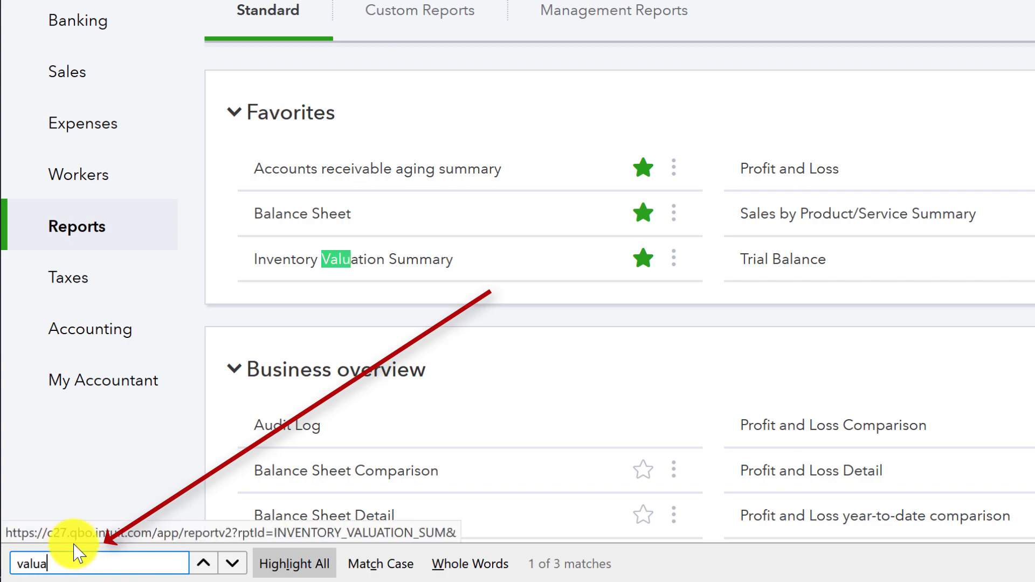
{"action": "type", "text": "t"}
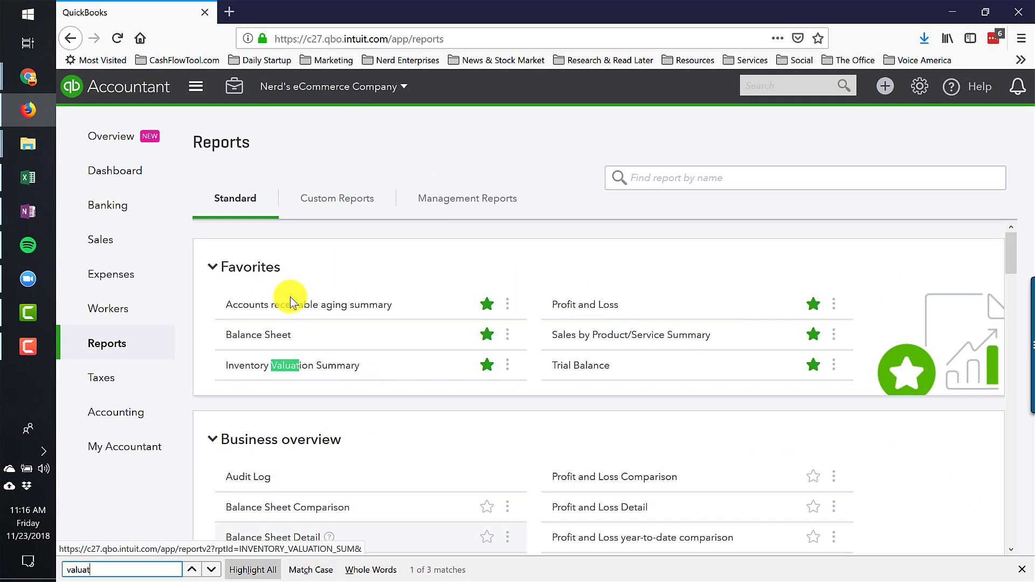
{"action": "left_click", "coordinate": [210, 569]}
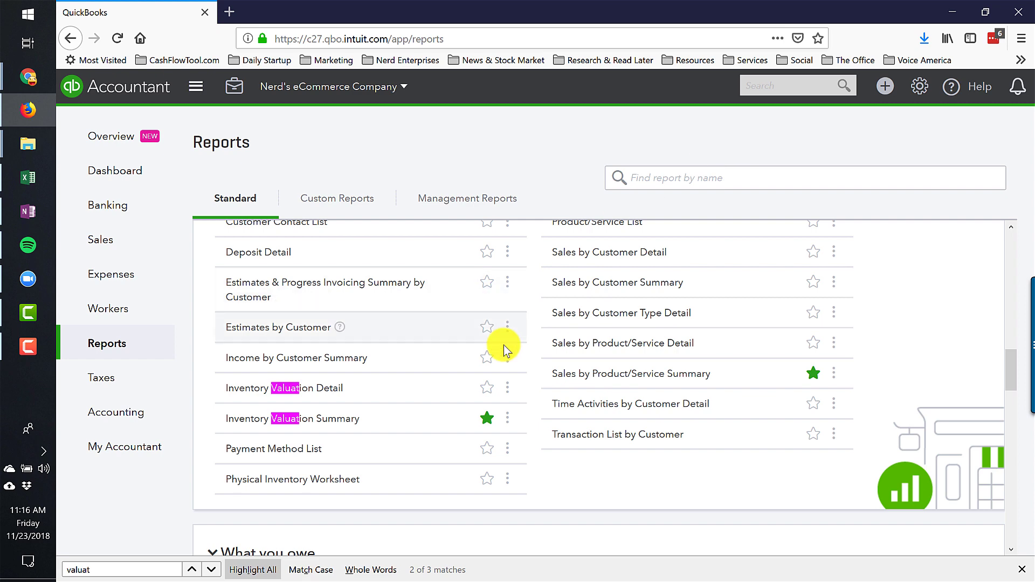
{"action": "scroll", "coordinate": [504, 345], "scroll_direction": "up", "scroll_amount": 15}
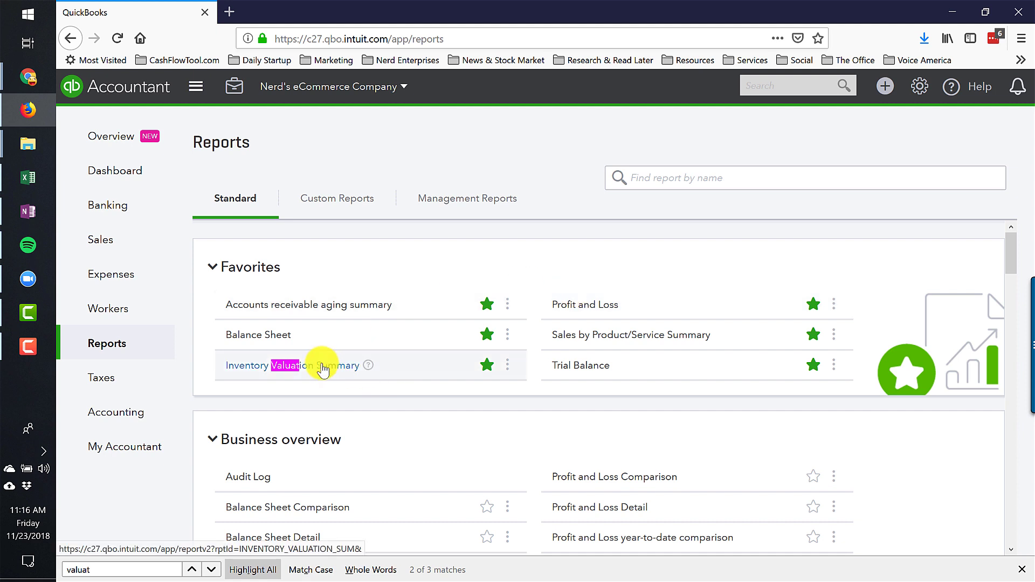
Open the Inventory Valuation Summary report and export it to Excel
{"action": "left_click", "coordinate": [322, 367]}
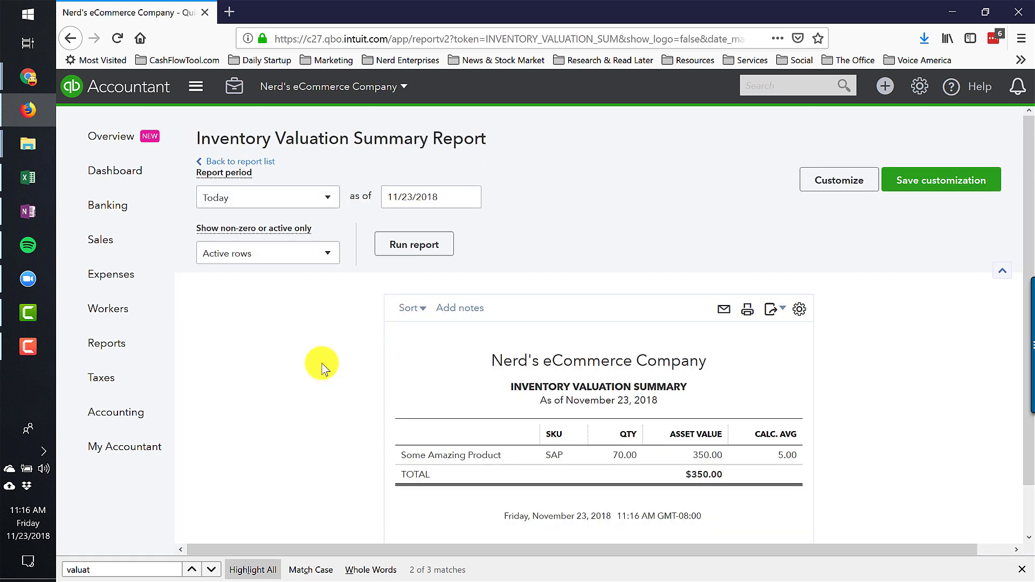
{"action": "scroll", "coordinate": [334, 370], "scroll_direction": "down", "scroll_amount": 1}
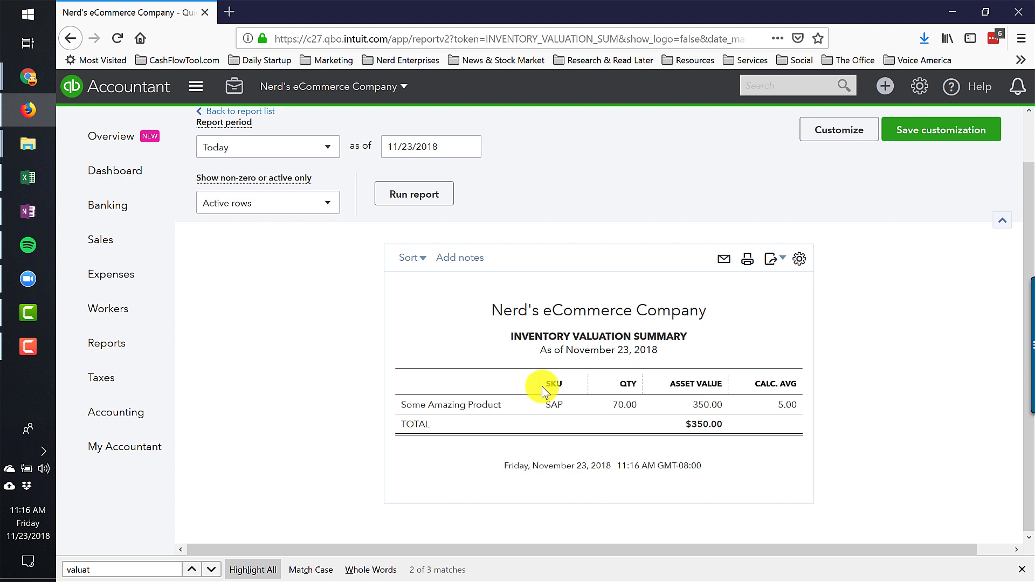
{"action": "left_click", "coordinate": [774, 261]}
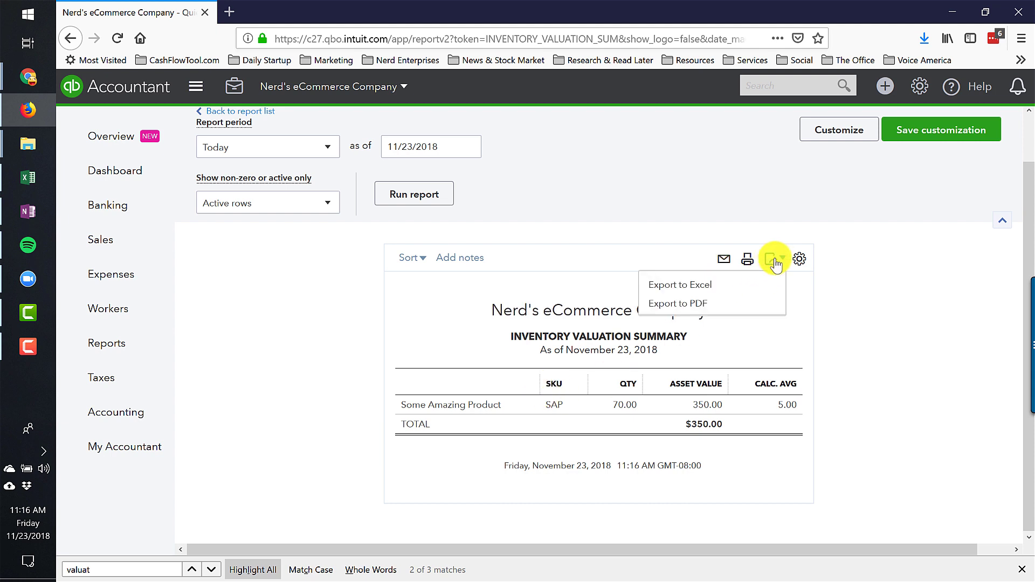
{"action": "left_click", "coordinate": [685, 286]}
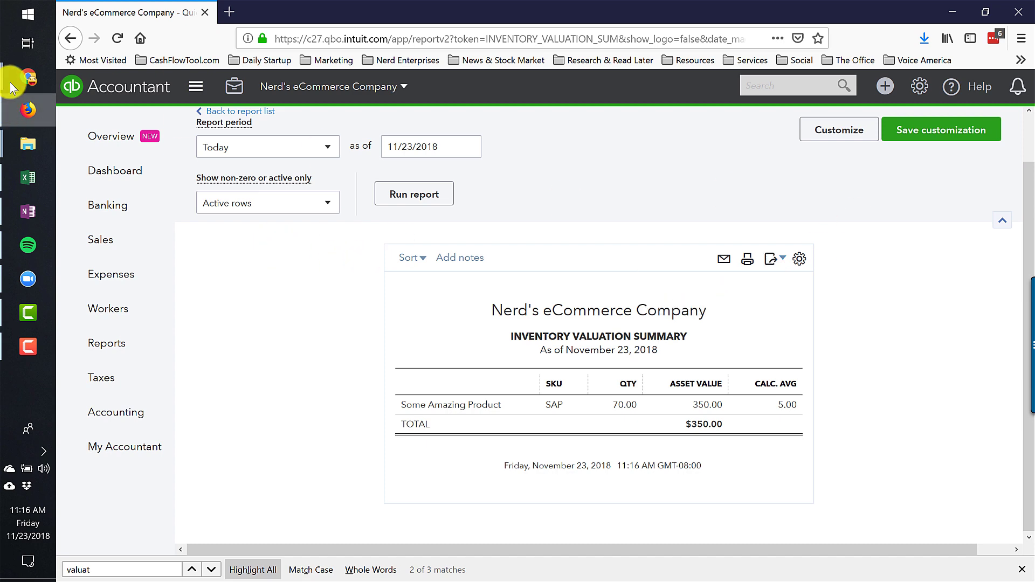
In the Inventory Valuation Summary spreadsheet, select the whole table A5:E336 including the header row
{"action": "mouse_move", "coordinate": [28, 78]}
{"action": "left_click", "coordinate": [86, 298]}
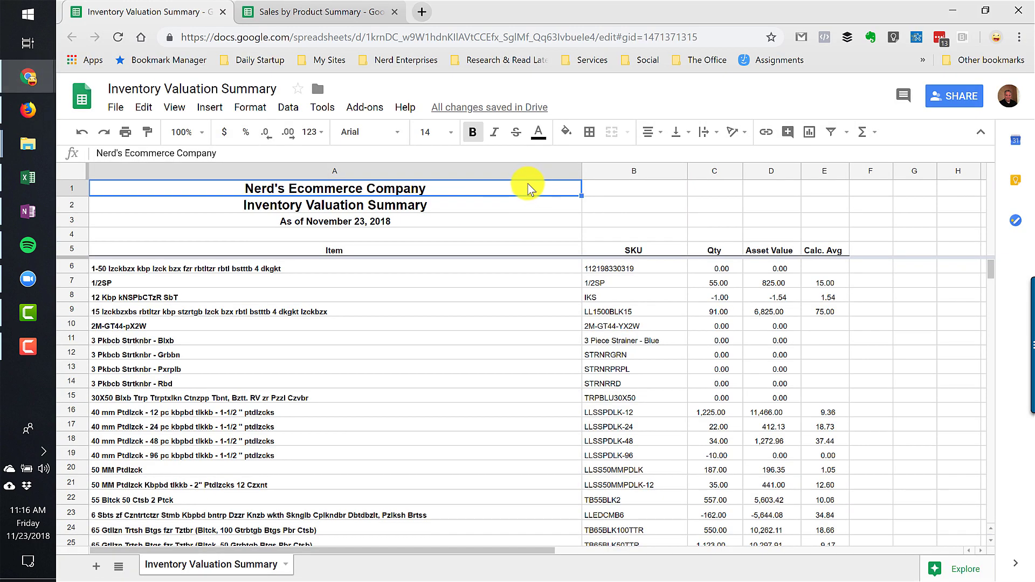
{"action": "left_click", "coordinate": [120, 269]}
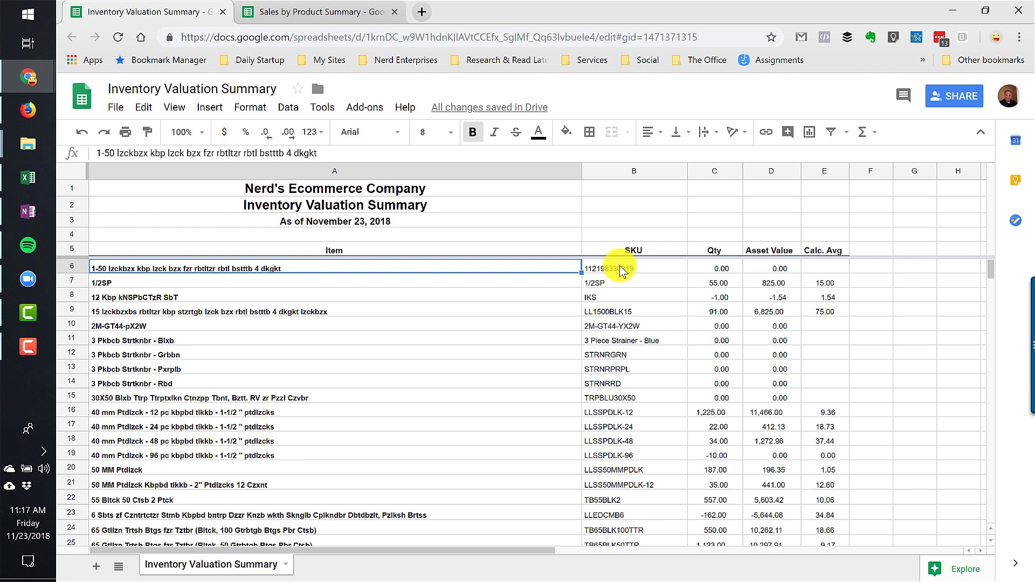
{"action": "left_click", "coordinate": [356, 247]}
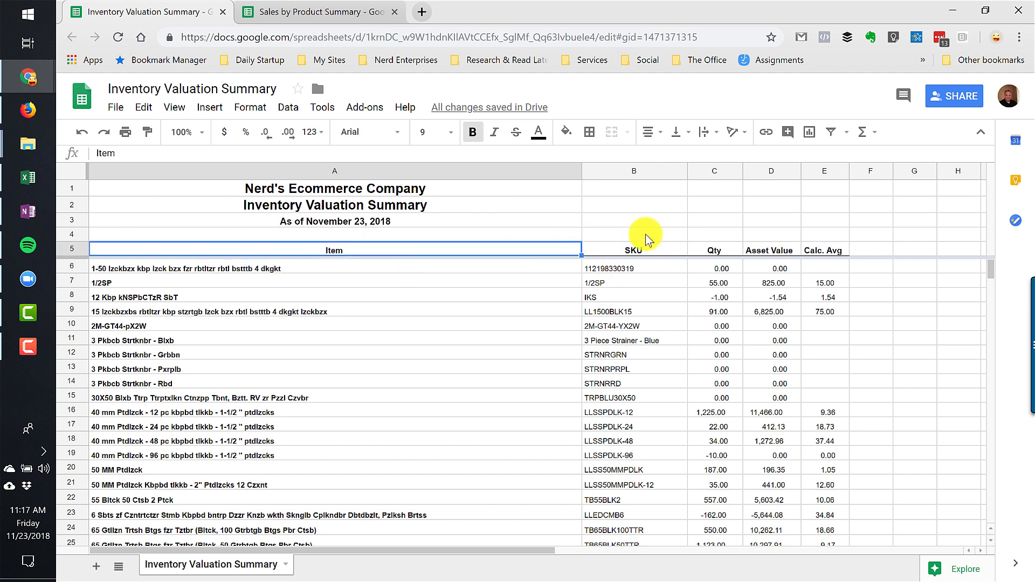
{"action": "key", "text": "ctrl+shift+Right"}
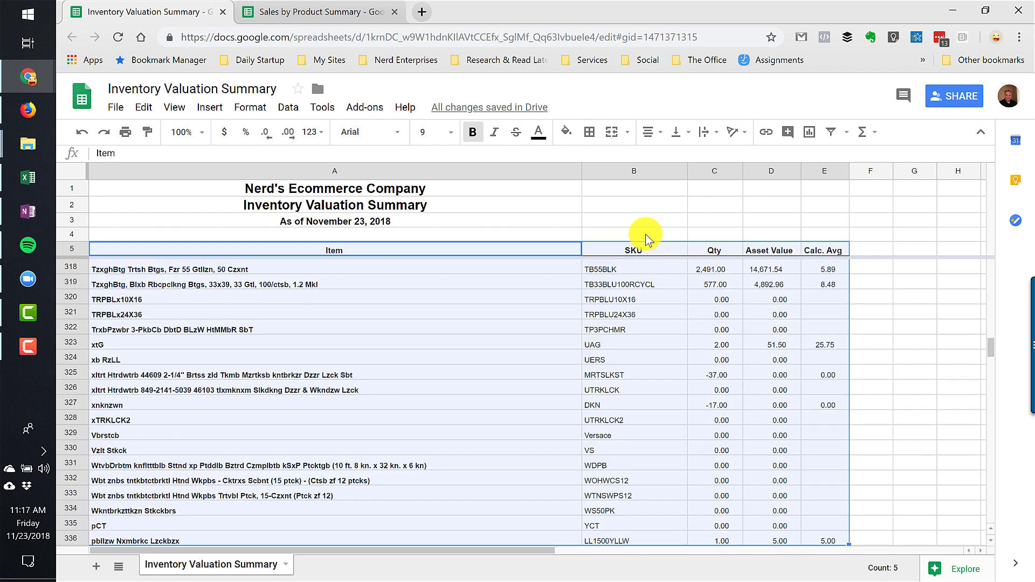
{"action": "key", "text": "ctrl+shift+Down"}
{"action": "scroll", "coordinate": [646, 234], "scroll_direction": "down", "scroll_amount": 1}
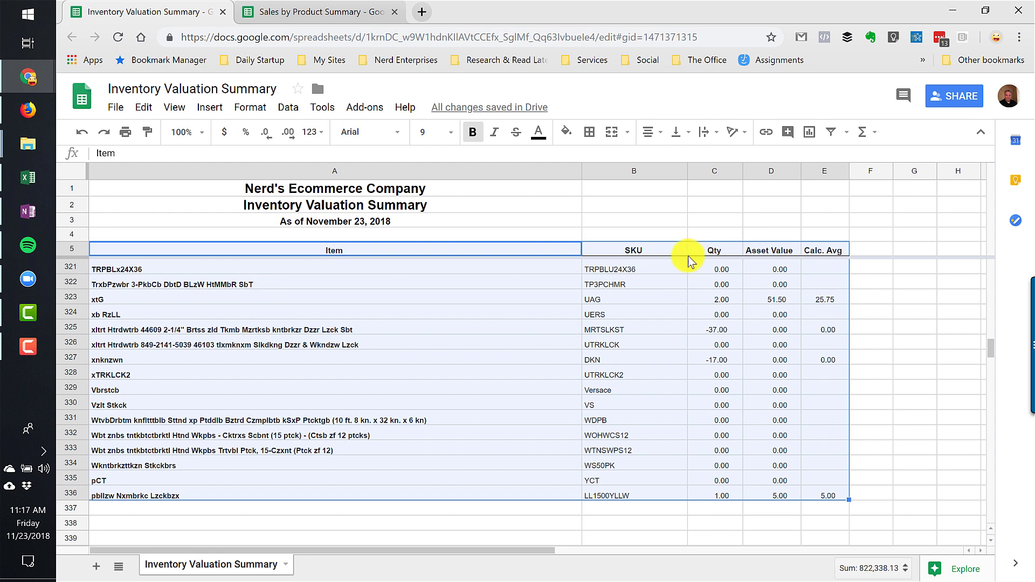
{"action": "left_click", "coordinate": [716, 251]}
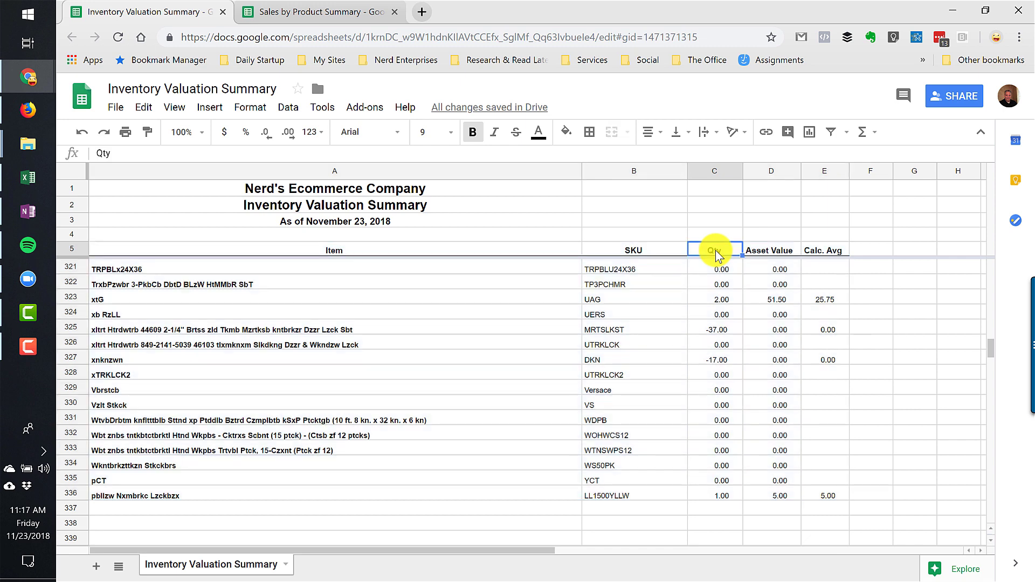
{"action": "key", "text": "ctrl+a"}
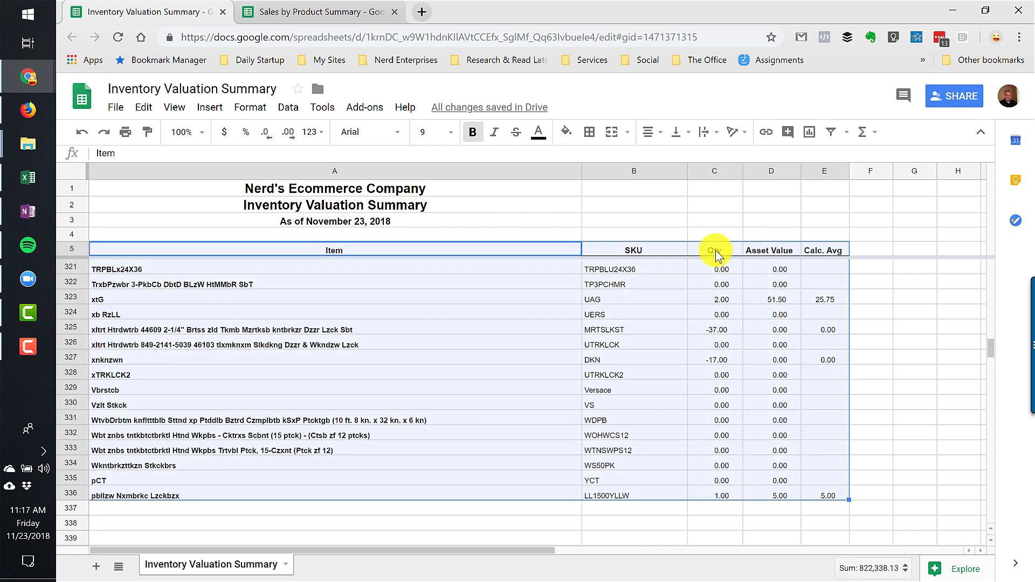
Sort the range by Qty ascending, with Data has header row ticked
{"action": "left_click", "coordinate": [294, 110]}
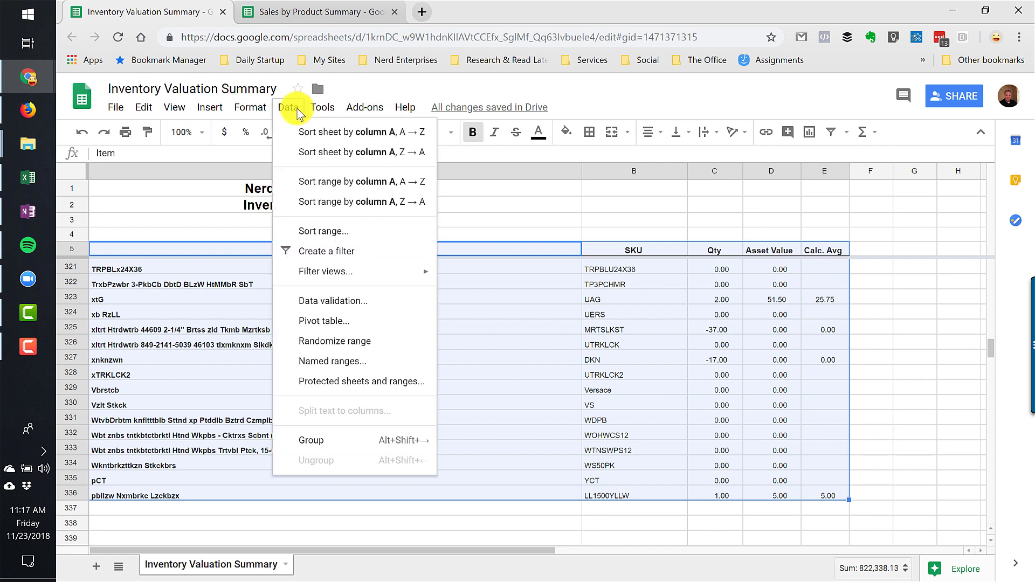
{"action": "left_click", "coordinate": [323, 230]}
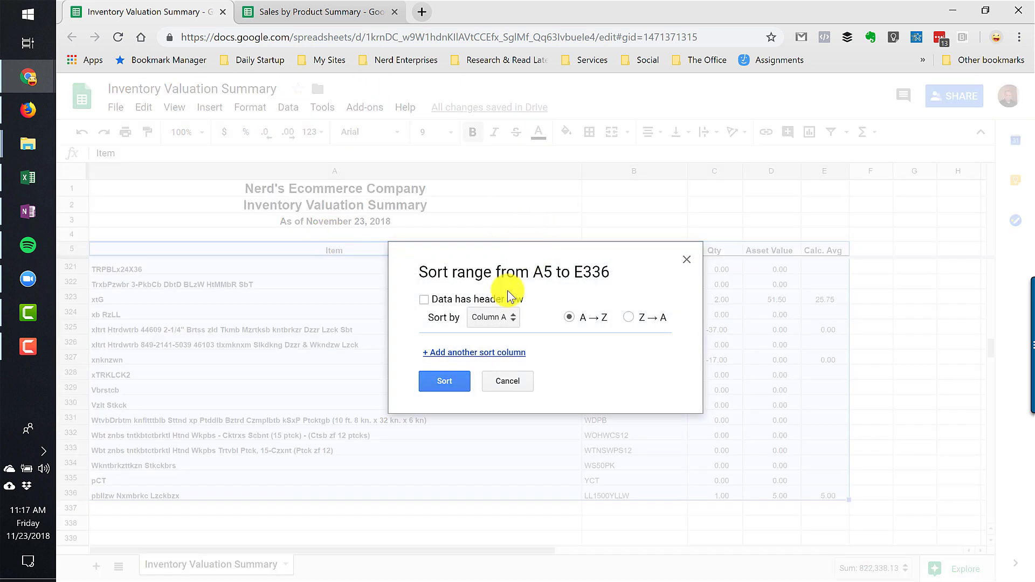
{"action": "left_click", "coordinate": [425, 300]}
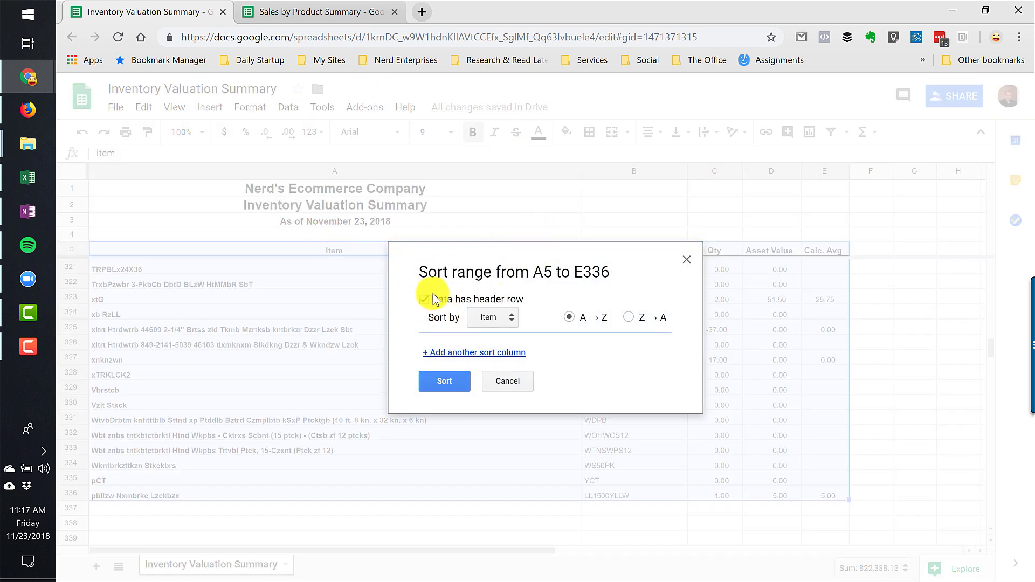
{"action": "left_click", "coordinate": [494, 317]}
{"action": "left_click", "coordinate": [507, 364]}
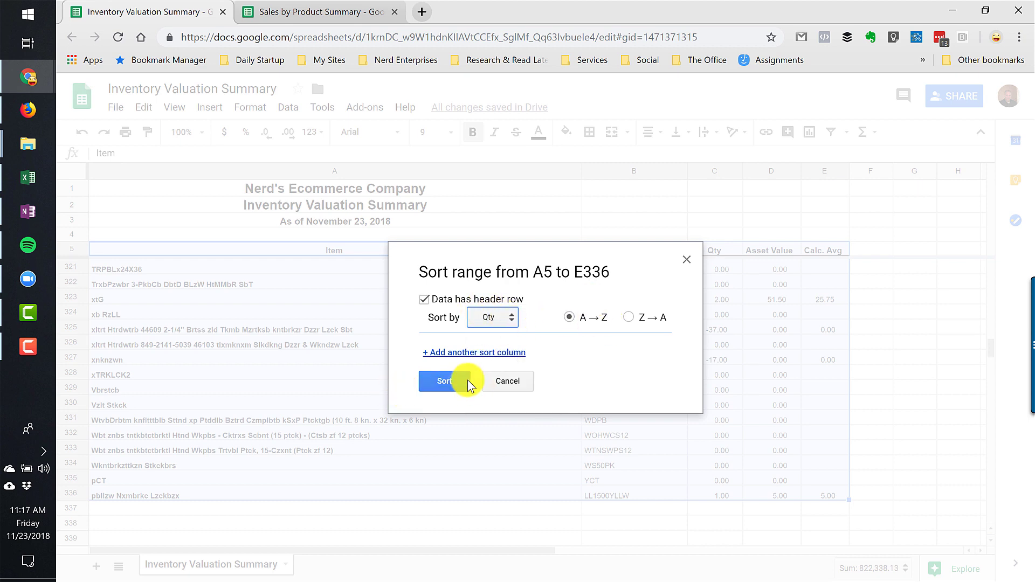
{"action": "left_click", "coordinate": [445, 384]}
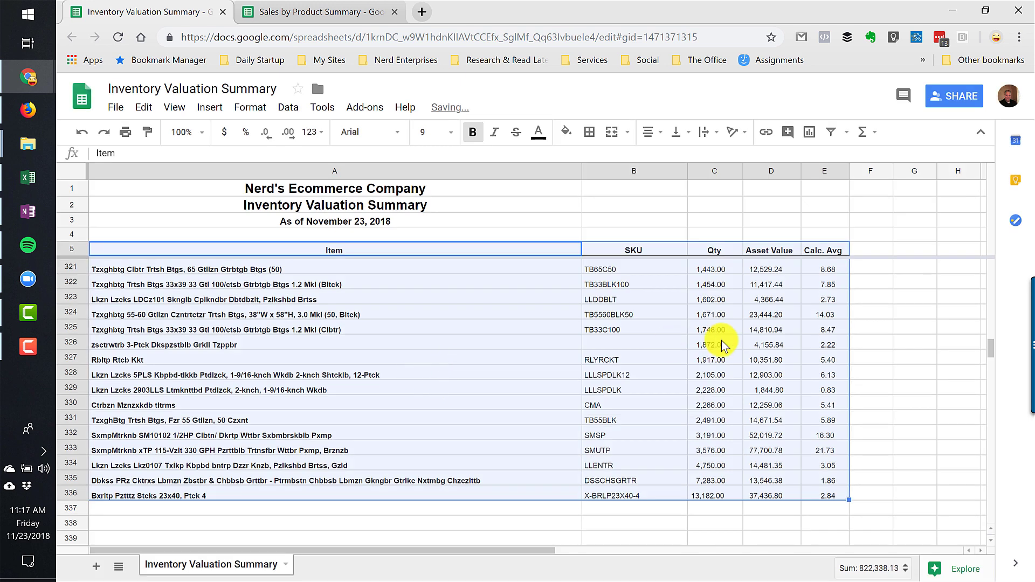
Go to the top of the sorted list, where BRLP23X40-6 shows -530.00
{"action": "left_click", "coordinate": [707, 299]}
{"action": "scroll", "coordinate": [717, 323], "scroll_direction": "up", "scroll_amount": 8}
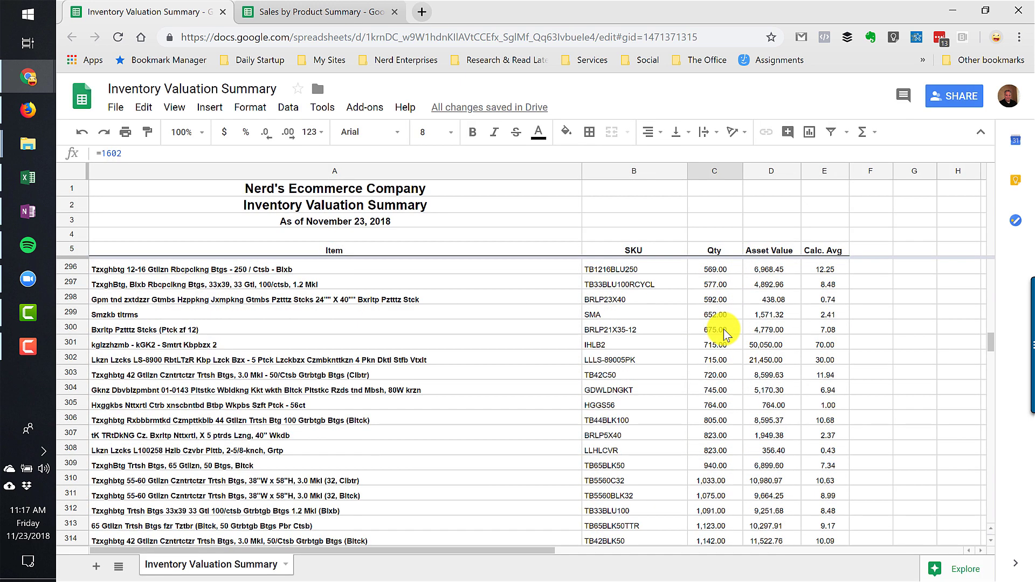
{"action": "key", "text": "ctrl+Up"}
{"action": "key", "text": "Down"}
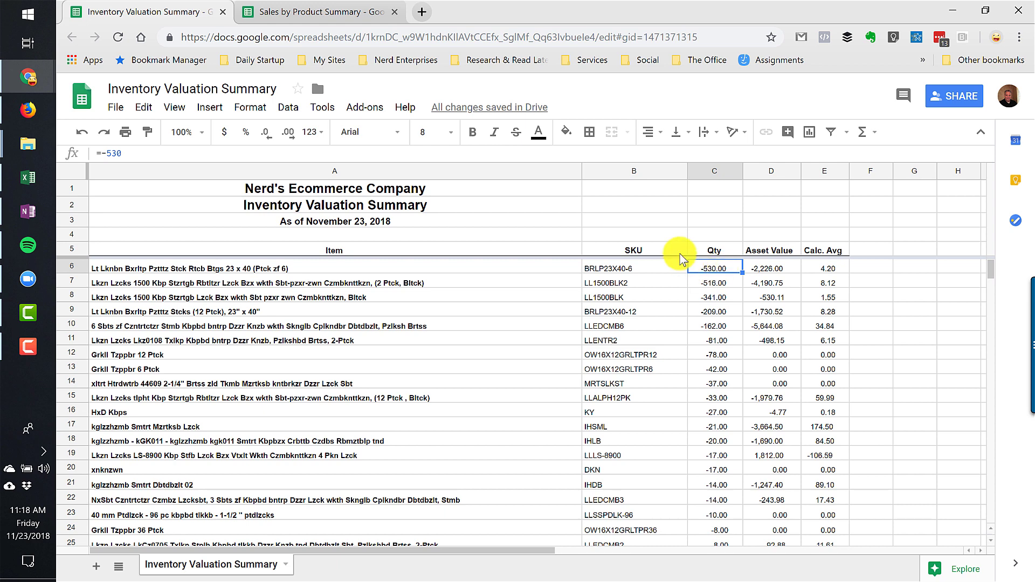
{"action": "left_click", "coordinate": [265, 273]}
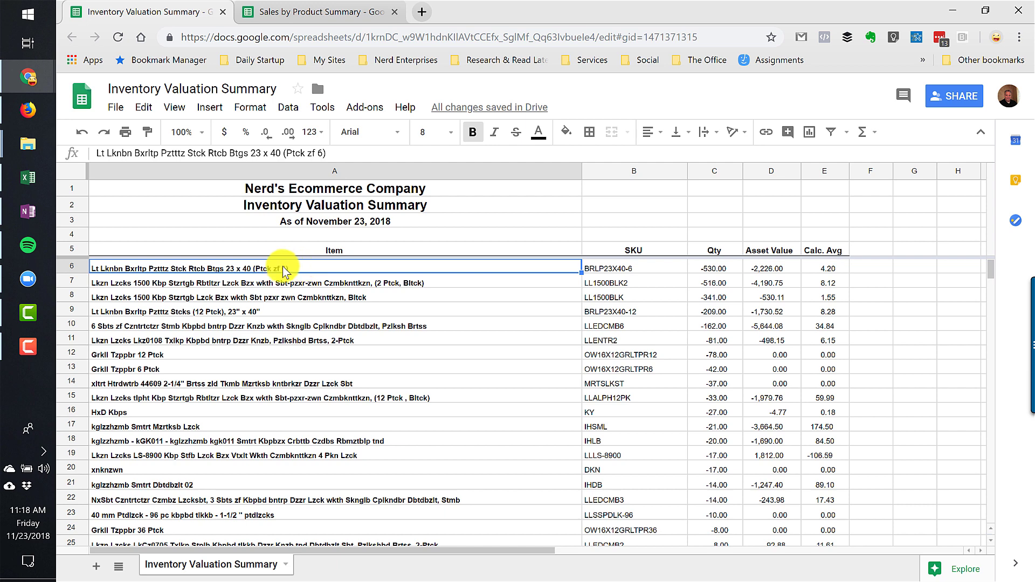
{"action": "left_click", "coordinate": [711, 274]}
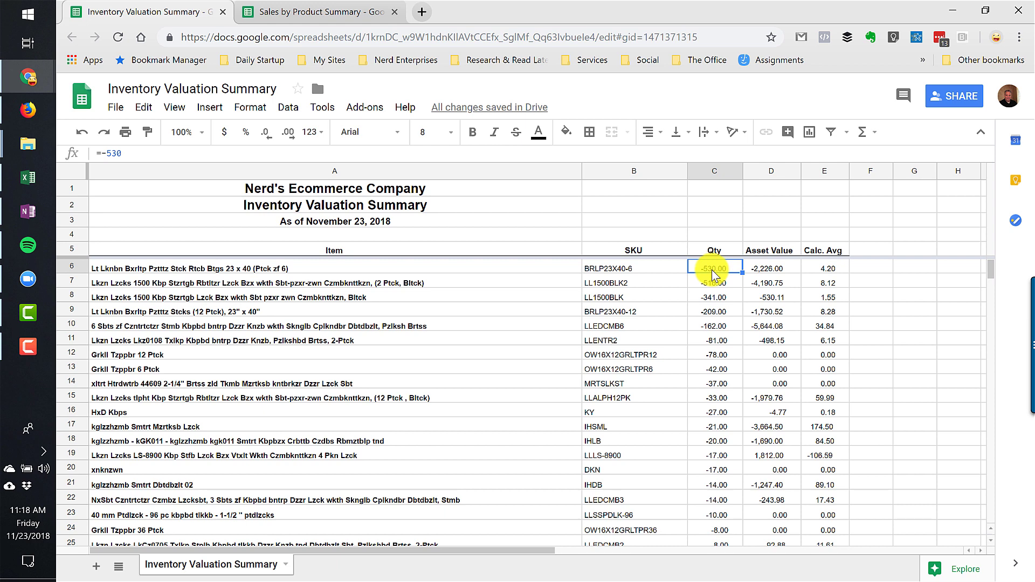
{"action": "scroll", "coordinate": [742, 323], "scroll_direction": "down", "scroll_amount": 8}
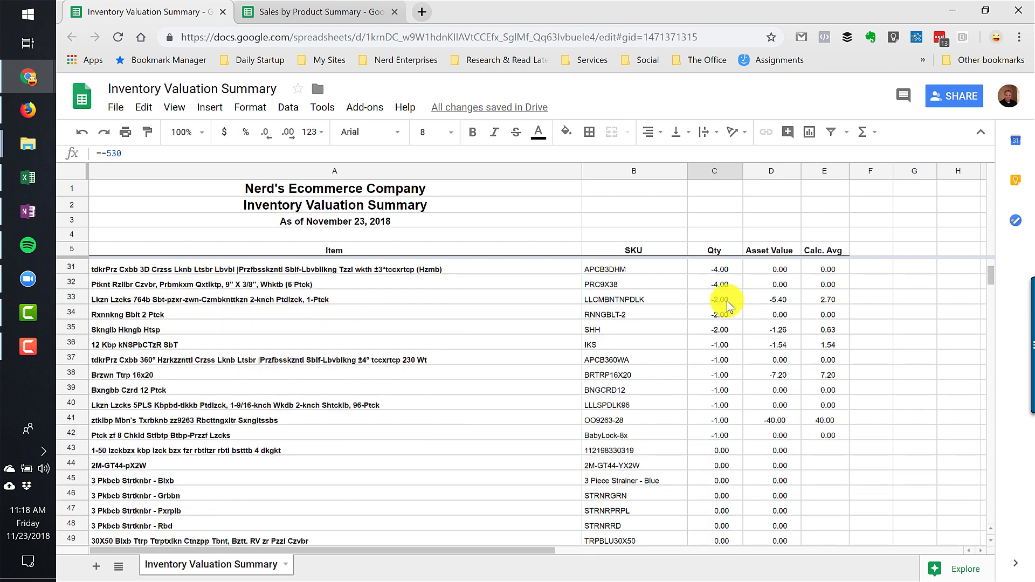
{"action": "left_click", "coordinate": [719, 452]}
{"action": "scroll", "coordinate": [798, 411], "scroll_direction": "down", "scroll_amount": 3}
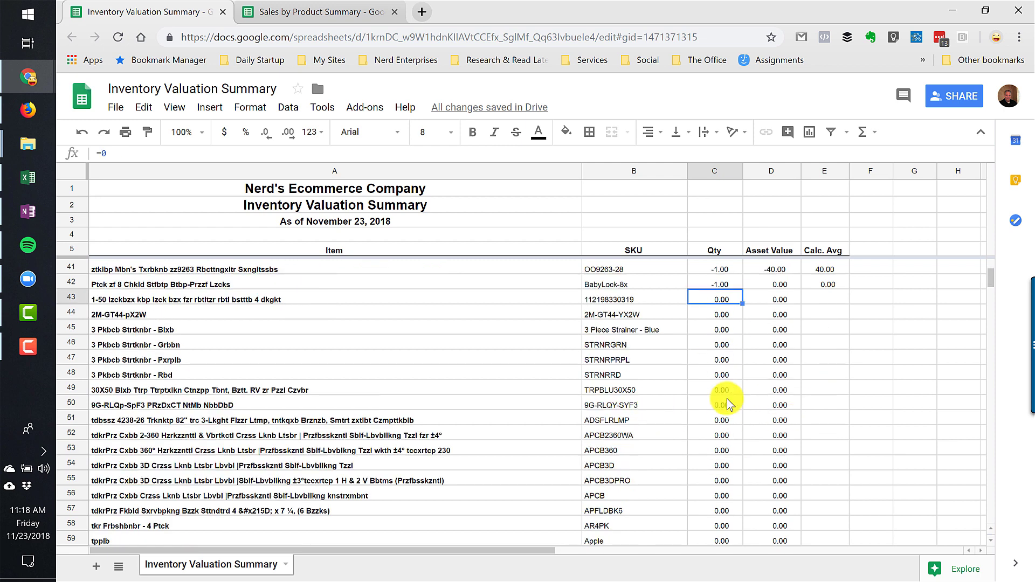
{"action": "scroll", "coordinate": [727, 402], "scroll_direction": "down", "scroll_amount": 2}
{"action": "scroll", "coordinate": [726, 402], "scroll_direction": "up", "scroll_amount": 2}
Select the zero-quantity rows 43–201 as full rows and delete them
{"action": "key", "text": "ctrl+Up"}
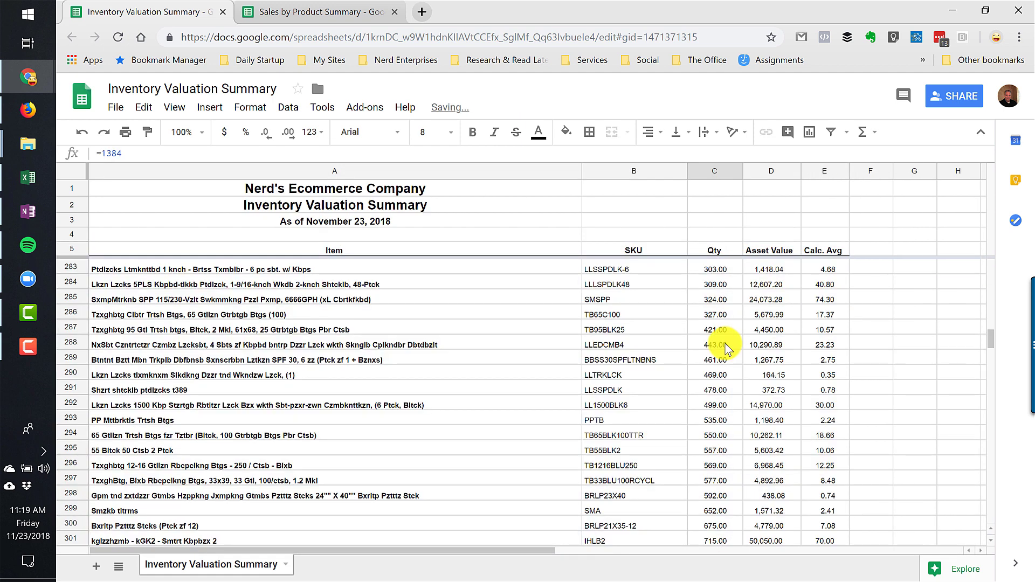
{"action": "key", "text": "Down"}
{"action": "key", "text": "Down"}
{"action": "key", "text": "Down"}
{"action": "key", "text": "Down"}
{"action": "key", "text": "Down"}
{"action": "key", "text": "Down"}
{"action": "key", "text": "Down"}
{"action": "key", "text": "Down"}
{"action": "key", "text": "Down"}
{"action": "key", "text": "Down"}
{"action": "key", "text": "Down"}
{"action": "key", "text": "Down"}
{"action": "key", "text": "Down"}
{"action": "key", "text": "Down"}
{"action": "key", "text": "Down"}
{"action": "key", "text": "Down"}
{"action": "key", "text": "Down"}
{"action": "key", "text": "Down"}
{"action": "key", "text": "Down"}
{"action": "key", "text": "Down"}
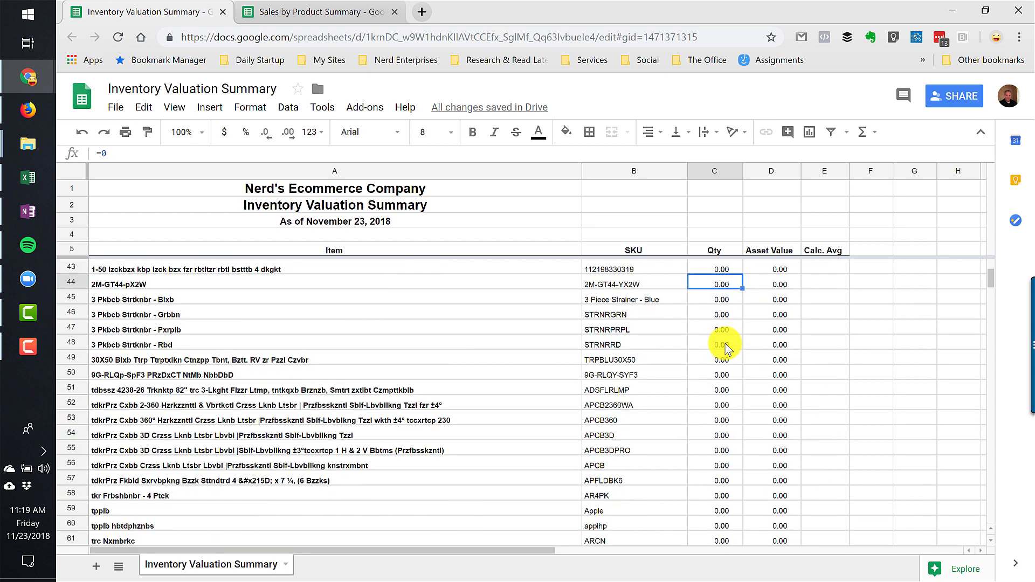
{"action": "key", "text": "Up"}
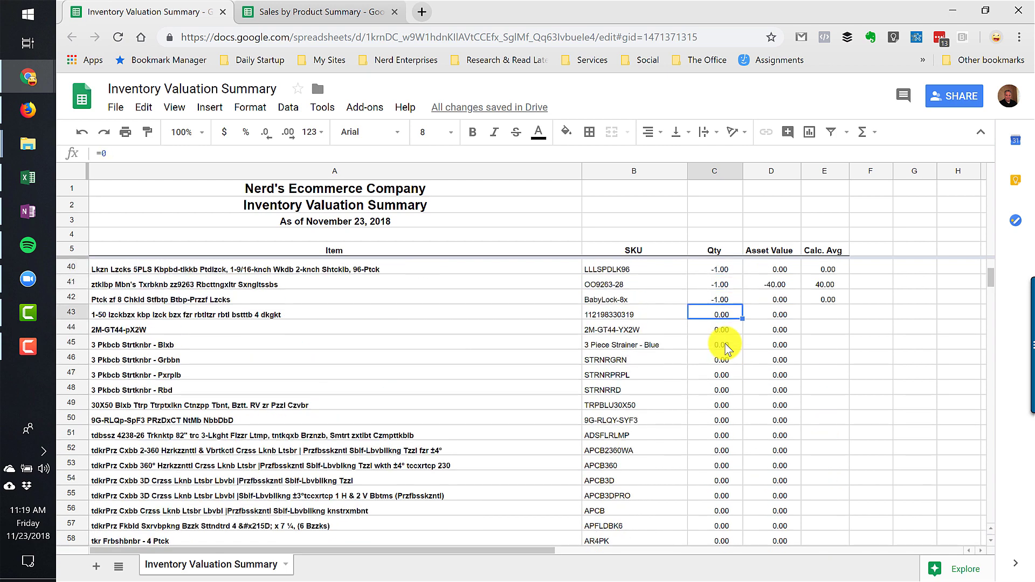
{"action": "key", "text": "shift+Down"}
{"action": "key", "text": "shift+Down"}
{"action": "key", "text": "shift+Down"}
{"action": "key", "text": "shift+Down"}
{"action": "key", "text": "shift+Down"}
{"action": "key", "text": "shift+Down"}
{"action": "key", "text": "shift+Down"}
{"action": "key", "text": "shift+Down"}
{"action": "key", "text": "shift+Down"}
{"action": "key", "text": "shift+Down"}
{"action": "key", "text": "shift+Down"}
{"action": "key", "text": "shift+Down"}
{"action": "key", "text": "shift+Down"}
{"action": "key", "text": "shift+Down"}
{"action": "key", "text": "shift+Down"}
{"action": "key", "text": "shift+Down"}
{"action": "key", "text": "shift+Down"}
{"action": "key", "text": "shift+Down"}
{"action": "key", "text": "shift+Down"}
{"action": "key", "text": "shift+Down"}
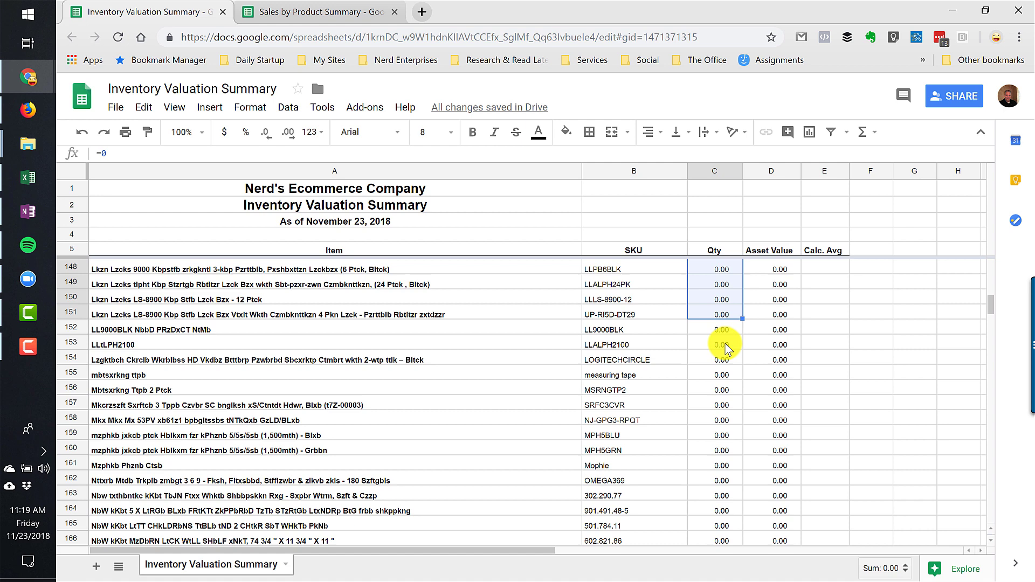
{"action": "key", "text": "shift+Down"}
{"action": "key", "text": "shift+Down"}
{"action": "key", "text": "shift+Down"}
{"action": "key", "text": "shift+Down"}
{"action": "key", "text": "shift+Down"}
{"action": "key", "text": "shift+Down"}
{"action": "key", "text": "shift+Down"}
{"action": "key", "text": "shift+Down"}
{"action": "key", "text": "shift+Down"}
{"action": "key", "text": "shift+Down"}
{"action": "key", "text": "shift+Down"}
{"action": "key", "text": "shift+Down"}
{"action": "key", "text": "shift+Down"}
{"action": "key", "text": "shift+Down"}
{"action": "key", "text": "shift+Down"}
{"action": "key", "text": "shift+Down"}
{"action": "key", "text": "shift+Down"}
{"action": "key", "text": "shift+Down"}
{"action": "key", "text": "shift+Down"}
{"action": "key", "text": "shift+Down"}
{"action": "key", "text": "shift+Up"}
{"action": "key", "text": "shift+Up"}
{"action": "key", "text": "shift+Up"}
{"action": "key", "text": "shift+Up"}
{"action": "key", "text": "shift+Up"}
{"action": "key", "text": "shift+Up"}
{"action": "key", "text": "shift+Up"}
{"action": "key", "text": "shift+Up"}
{"action": "key", "text": "shift+Up"}
{"action": "key", "text": "shift+Up"}
{"action": "key", "text": "shift+Up"}
{"action": "key", "text": "shift+Up"}
{"action": "key", "text": "shift+Up"}
{"action": "key", "text": "shift+Up"}
{"action": "key", "text": "shift+Up"}
{"action": "key", "text": "shift+Up"}
{"action": "key", "text": "shift+Up"}
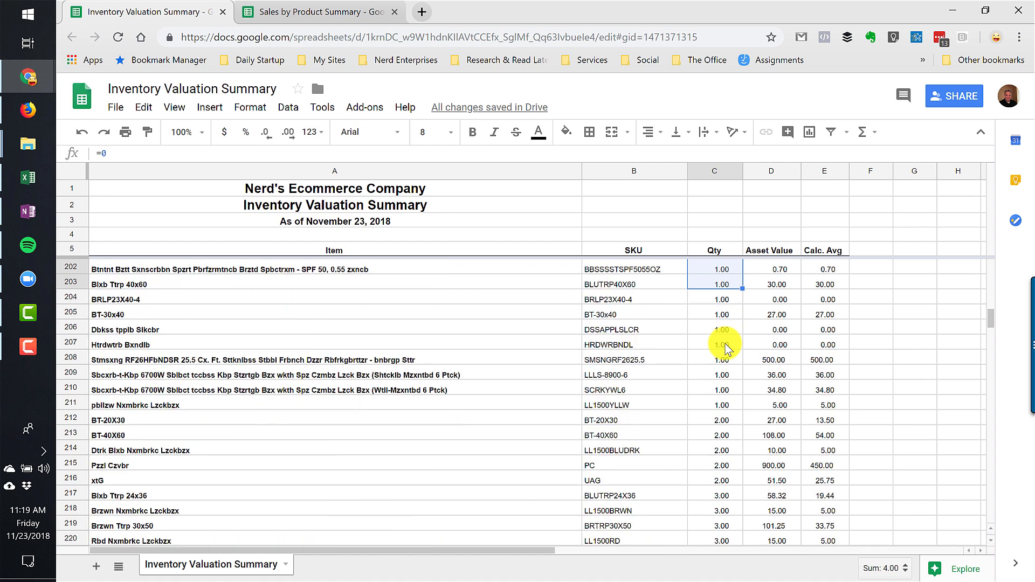
{"action": "key", "text": "shift+Down"}
{"action": "key", "text": "shift+Down"}
{"action": "key", "text": "shift+Down"}
{"action": "key", "text": "shift+Down"}
{"action": "key", "text": "shift+Down"}
{"action": "key", "text": "shift+Down"}
{"action": "key", "text": "shift+Down"}
{"action": "key", "text": "shift+Down"}
{"action": "key", "text": "shift+Down"}
{"action": "key", "text": "shift+Down"}
{"action": "key", "text": "shift+Down"}
{"action": "key", "text": "shift+Down"}
{"action": "key", "text": "shift+Down"}
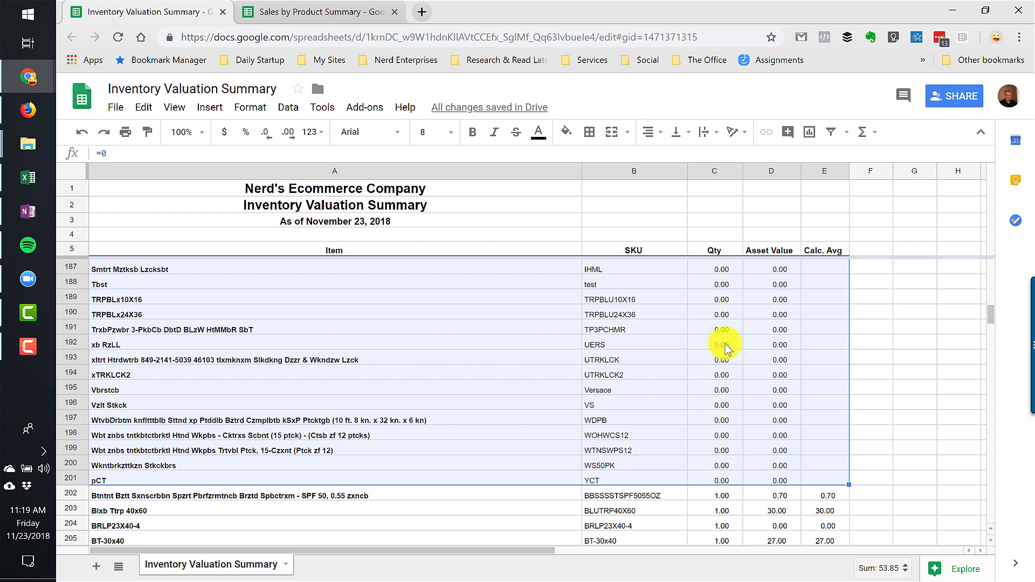
{"action": "key", "text": "shift+Right"}
{"action": "key", "text": "shift+Right"}
{"action": "key", "text": "shift+Right"}
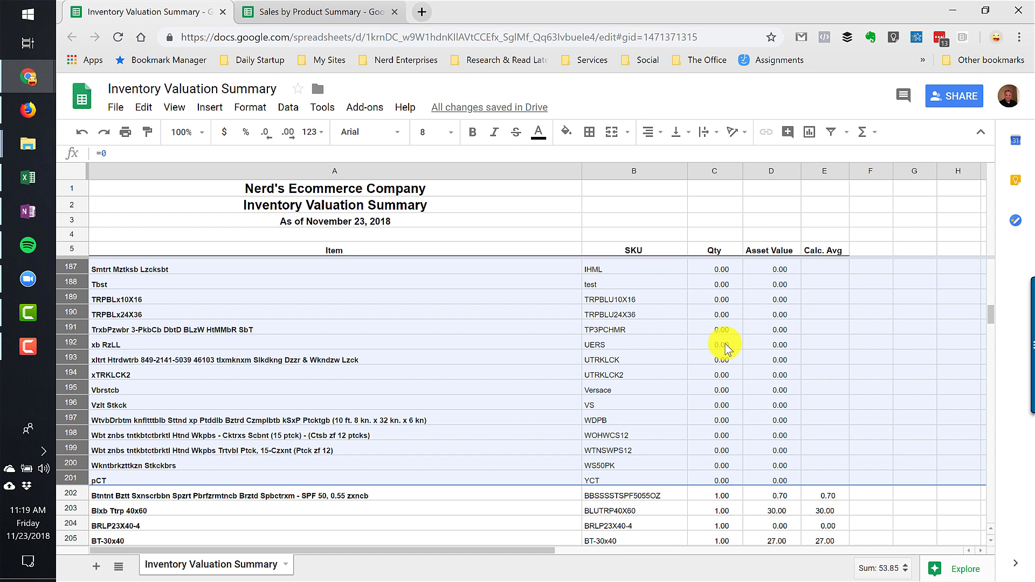
{"action": "key", "text": "ctrl+alt+minus"}
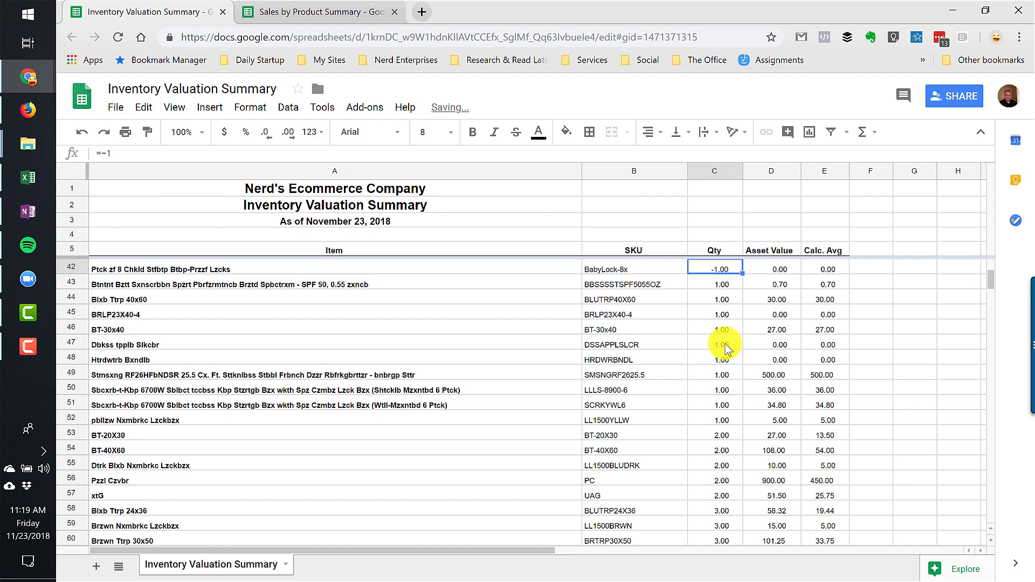
{"action": "key", "text": "ctrl+Up"}
{"action": "key", "text": "Down"}
{"action": "key", "text": "Down"}
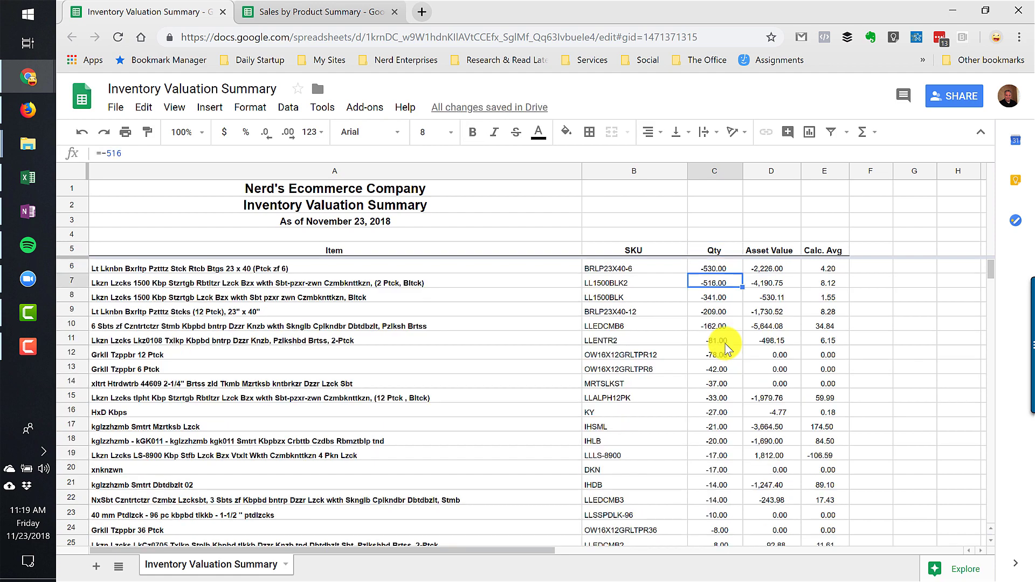
{"action": "key", "text": "ctrl+Down"}
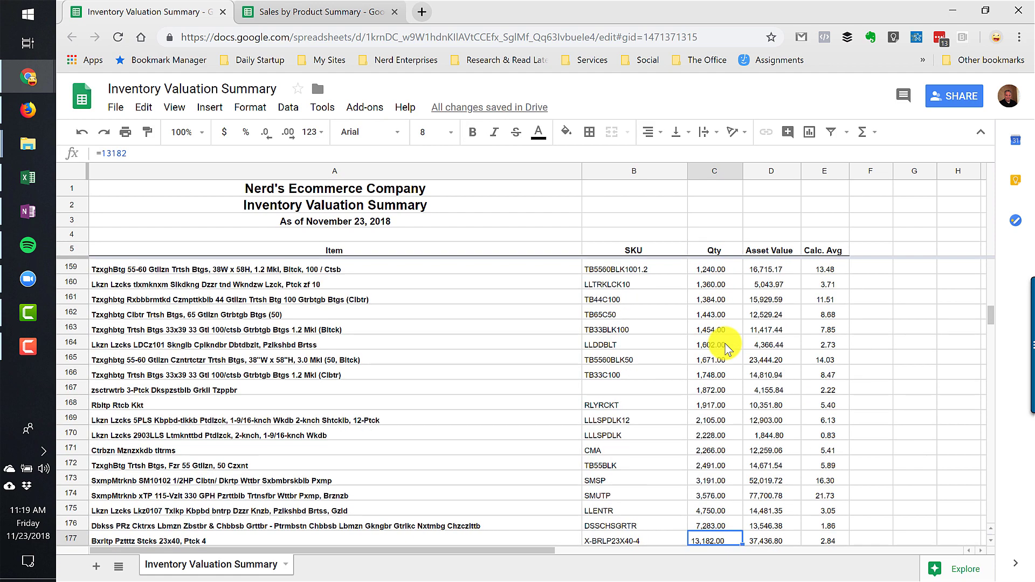
{"action": "scroll", "coordinate": [729, 345], "scroll_direction": "down", "scroll_amount": 3}
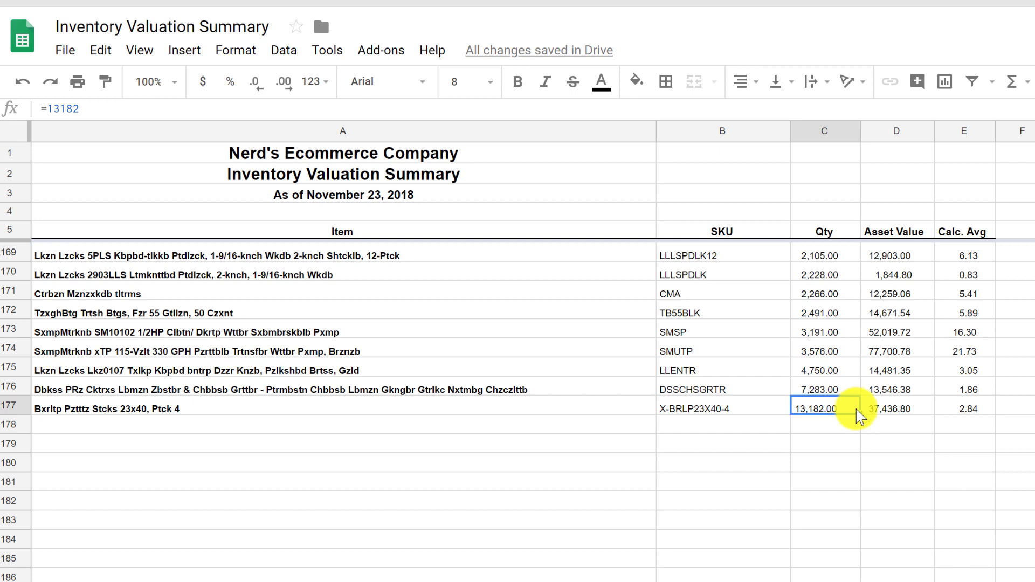
{"action": "left_click", "coordinate": [838, 408]}
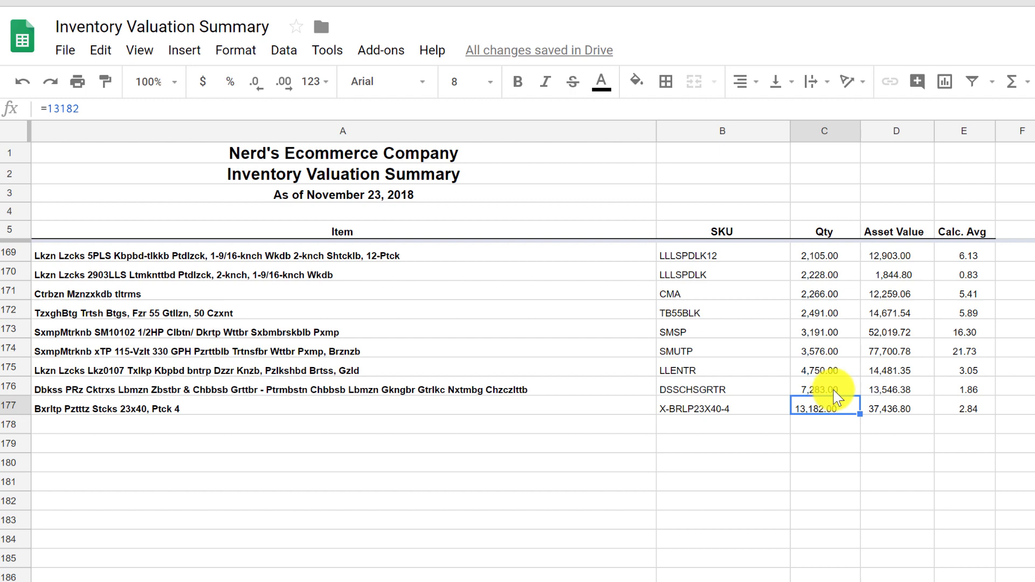
{"action": "left_click", "coordinate": [833, 389]}
{"action": "scroll", "coordinate": [833, 389], "scroll_direction": "up", "scroll_amount": 3}
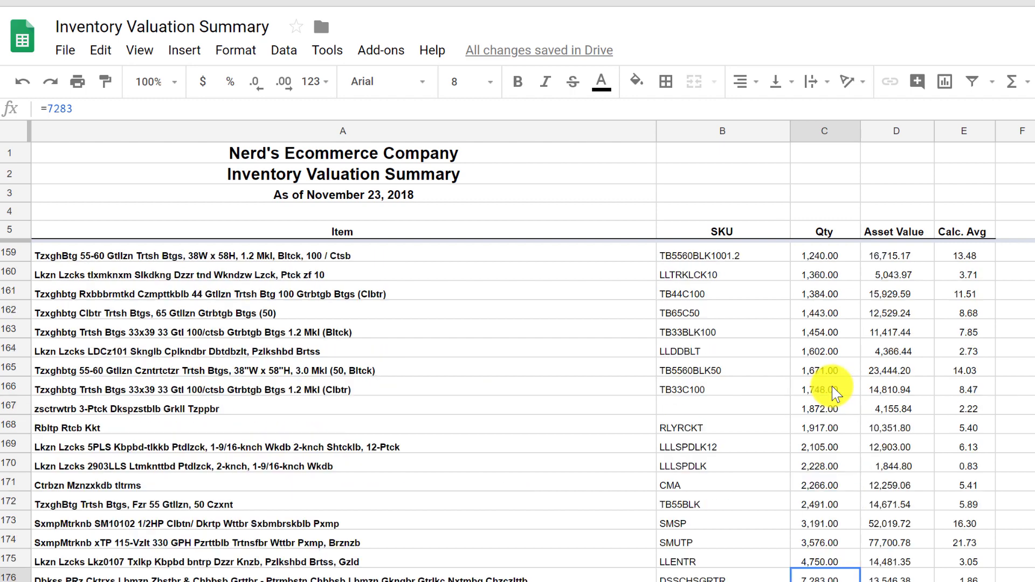
{"action": "scroll", "coordinate": [836, 437], "scroll_direction": "down", "scroll_amount": 2}
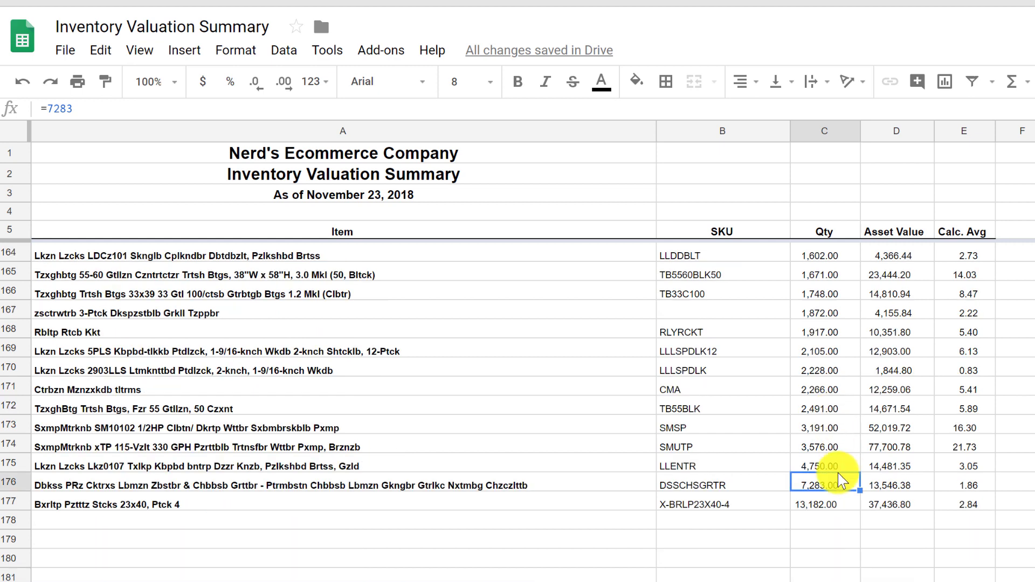
{"action": "left_click", "coordinate": [832, 500]}
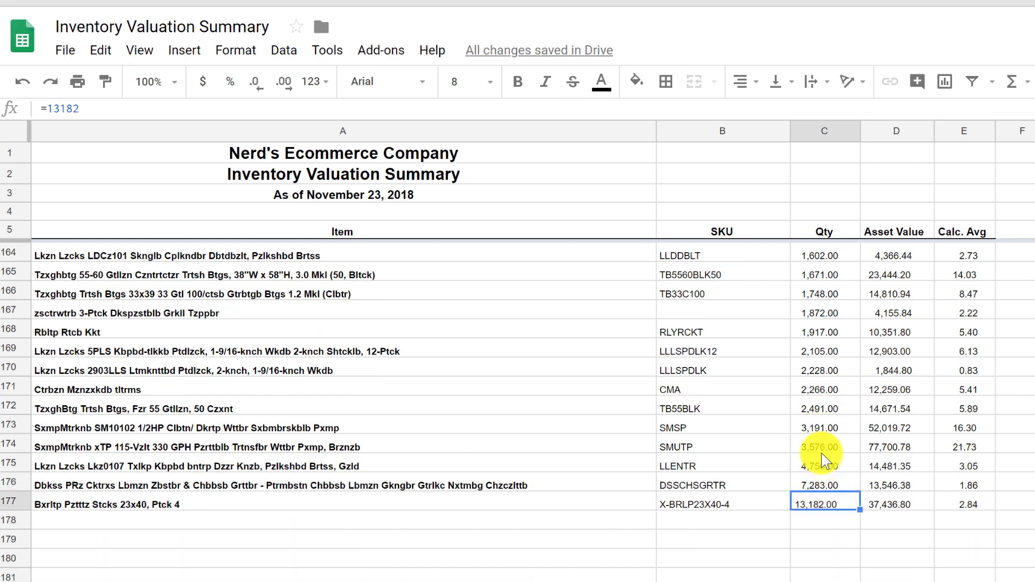
{"action": "scroll", "coordinate": [822, 460], "scroll_direction": "up", "scroll_amount": 2}
{"action": "left_click", "coordinate": [822, 335]}
{"action": "scroll", "coordinate": [824, 340], "scroll_direction": "up", "scroll_amount": 2}
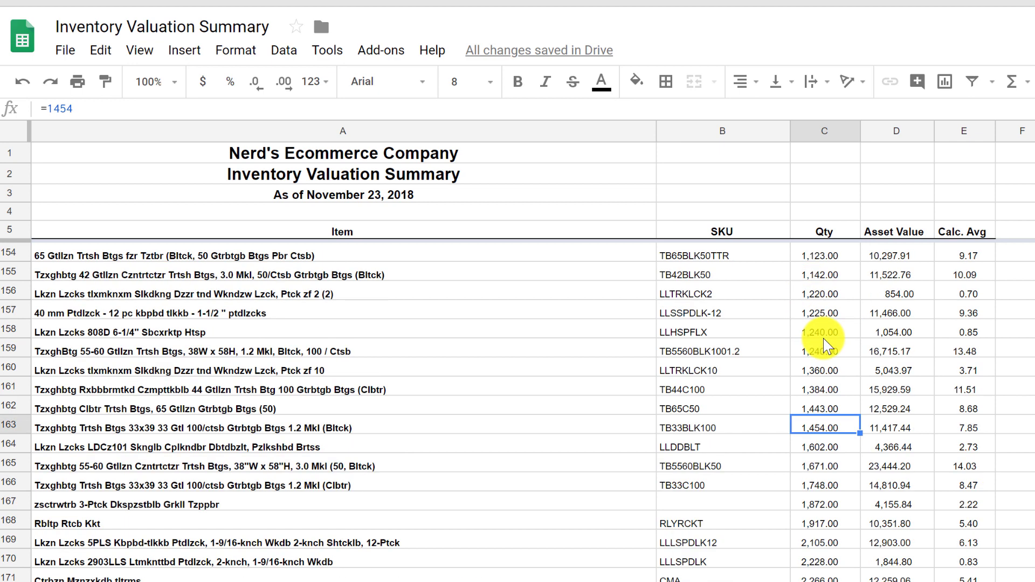
{"action": "scroll", "coordinate": [824, 345], "scroll_direction": "up", "scroll_amount": 2}
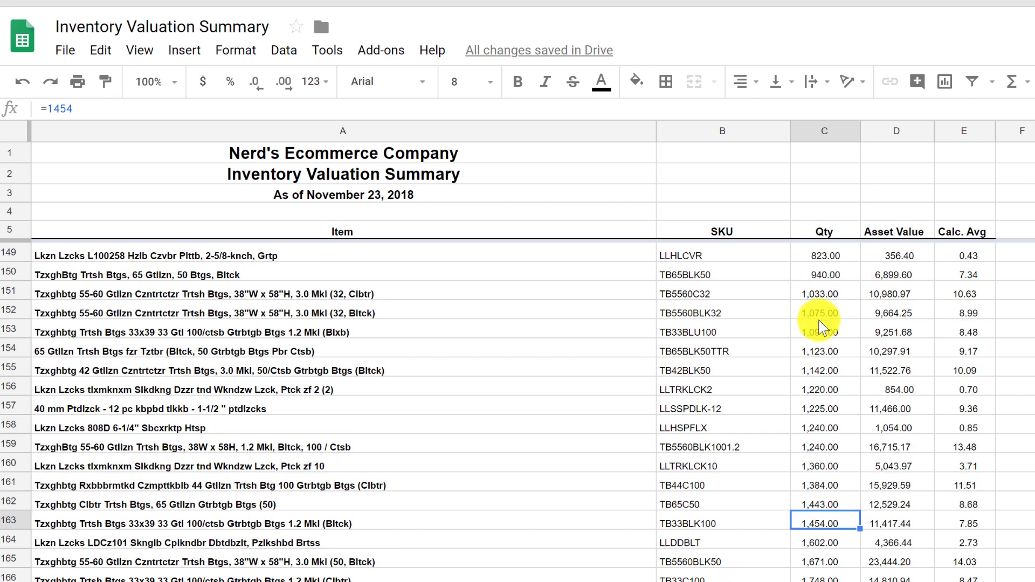
{"action": "left_click", "coordinate": [828, 294]}
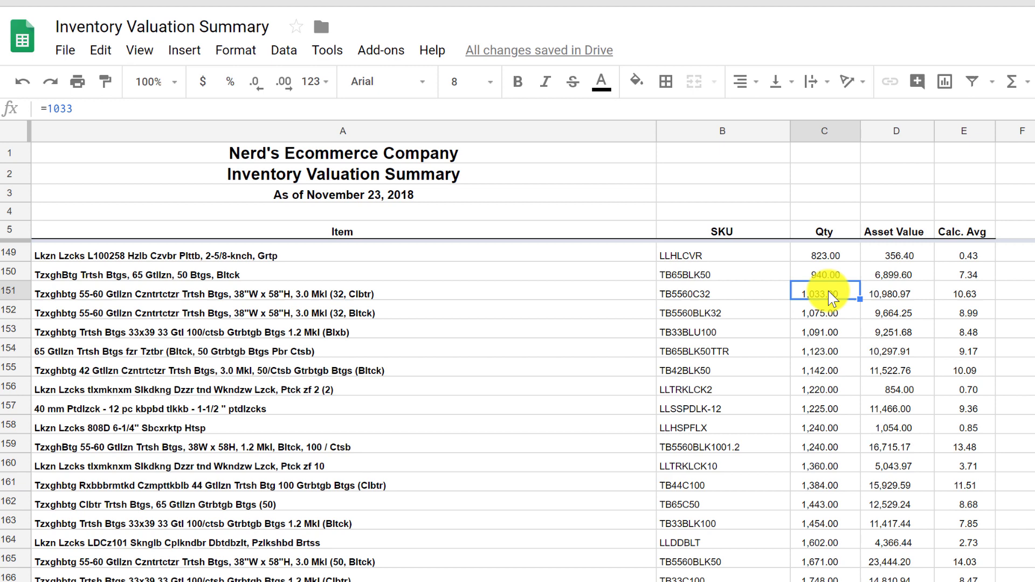
{"action": "scroll", "coordinate": [829, 294], "scroll_direction": "up", "scroll_amount": 4}
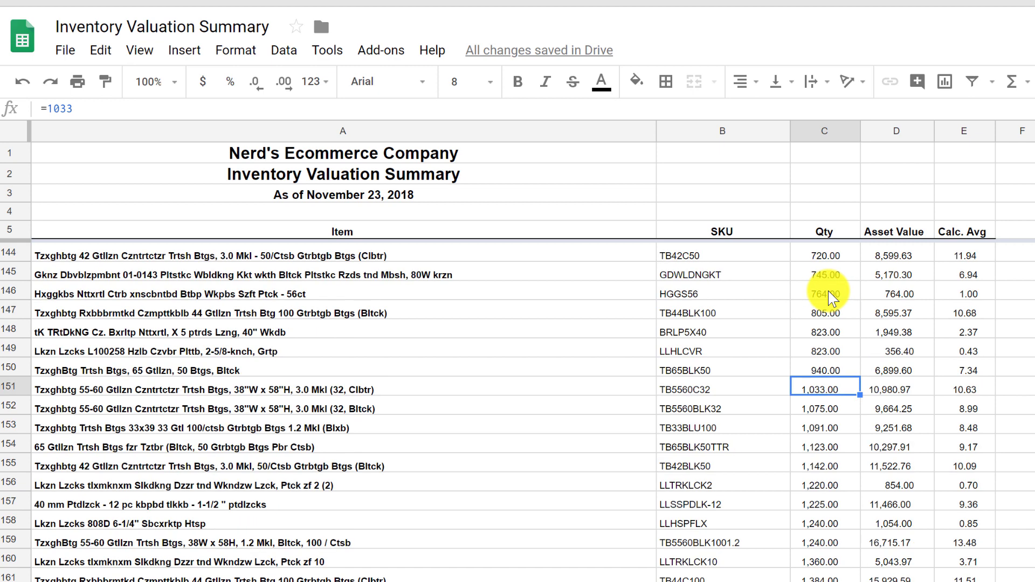
{"action": "left_click", "coordinate": [820, 294]}
{"action": "scroll", "coordinate": [849, 302], "scroll_direction": "up", "scroll_amount": 4}
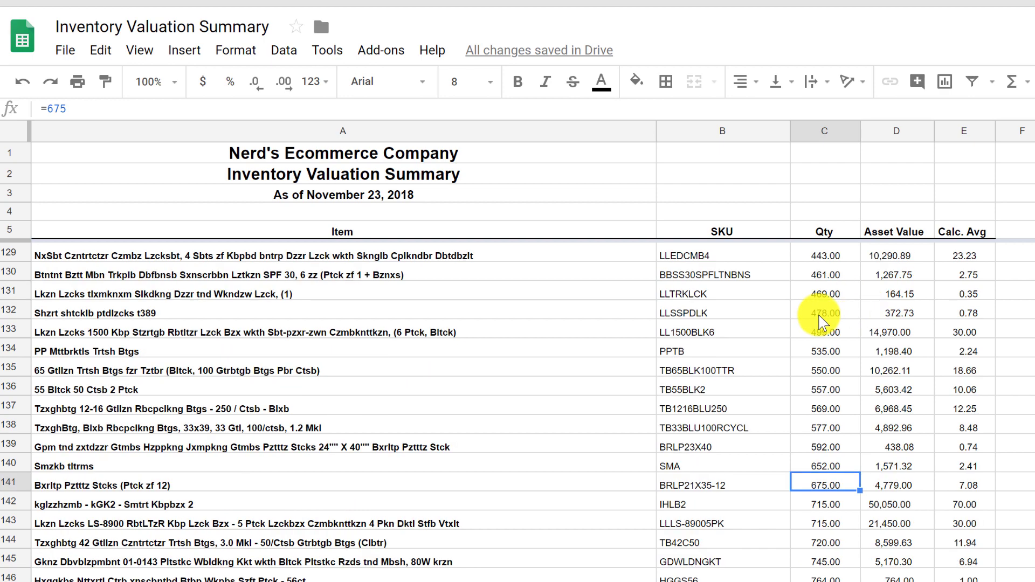
{"action": "scroll", "coordinate": [820, 321], "scroll_direction": "up", "scroll_amount": 7}
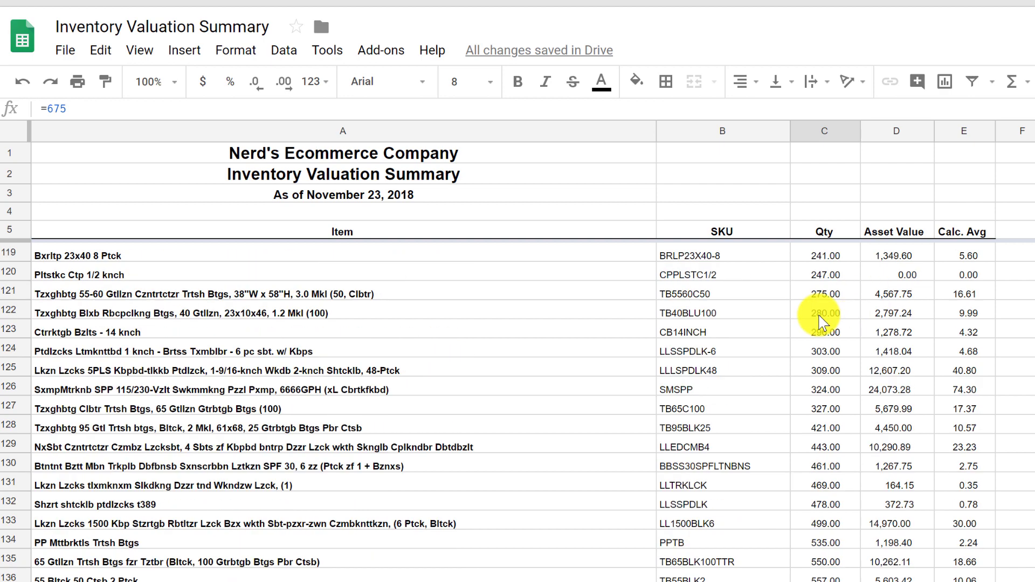
{"action": "scroll", "coordinate": [817, 321], "scroll_direction": "down", "scroll_amount": 13}
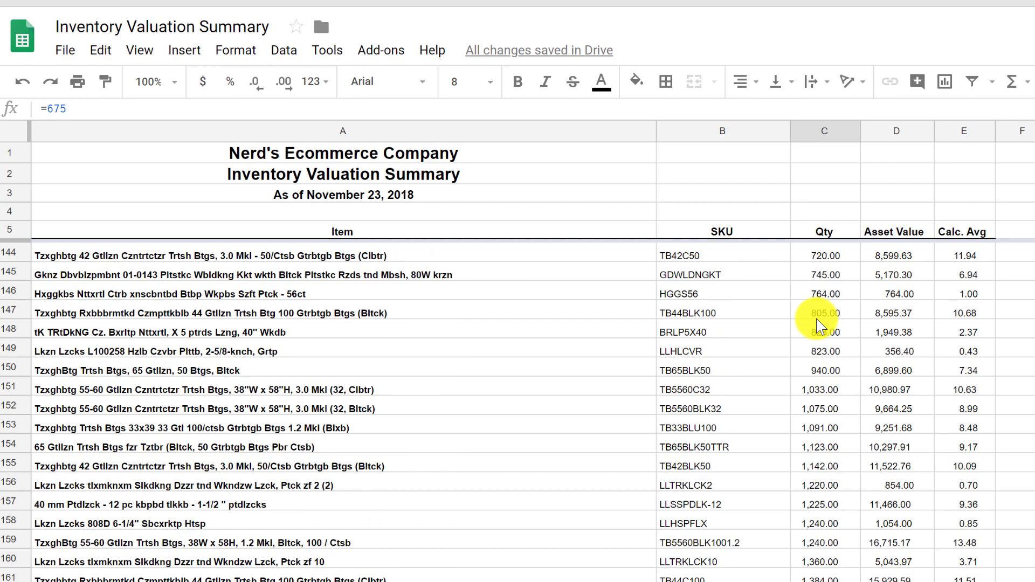
{"action": "scroll", "coordinate": [816, 319], "scroll_direction": "down", "scroll_amount": 7}
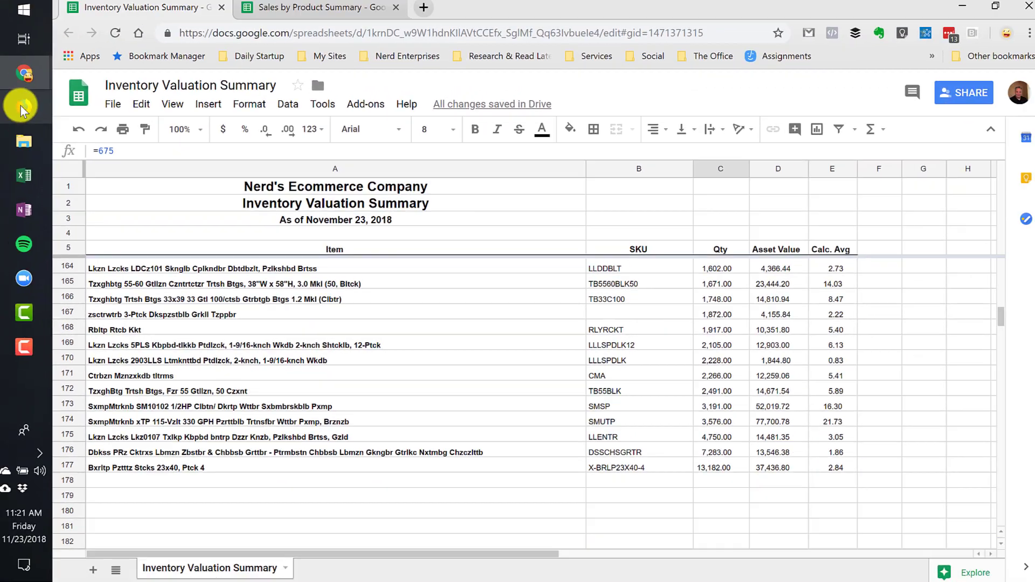
Return to the QuickBooks report list and search it for 'sales' and 'product'
{"action": "left_click", "coordinate": [28, 110]}
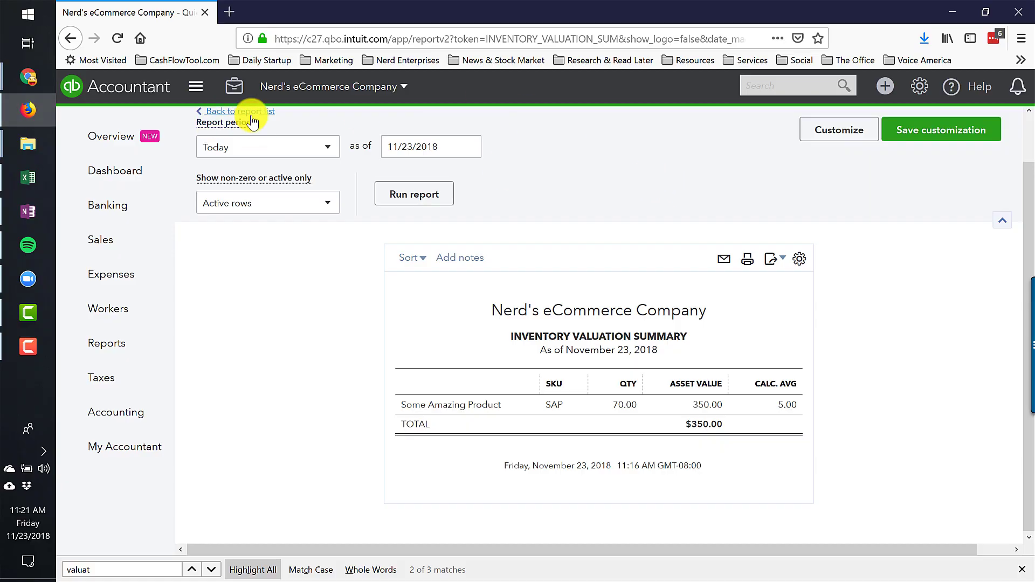
{"action": "left_click", "coordinate": [237, 112]}
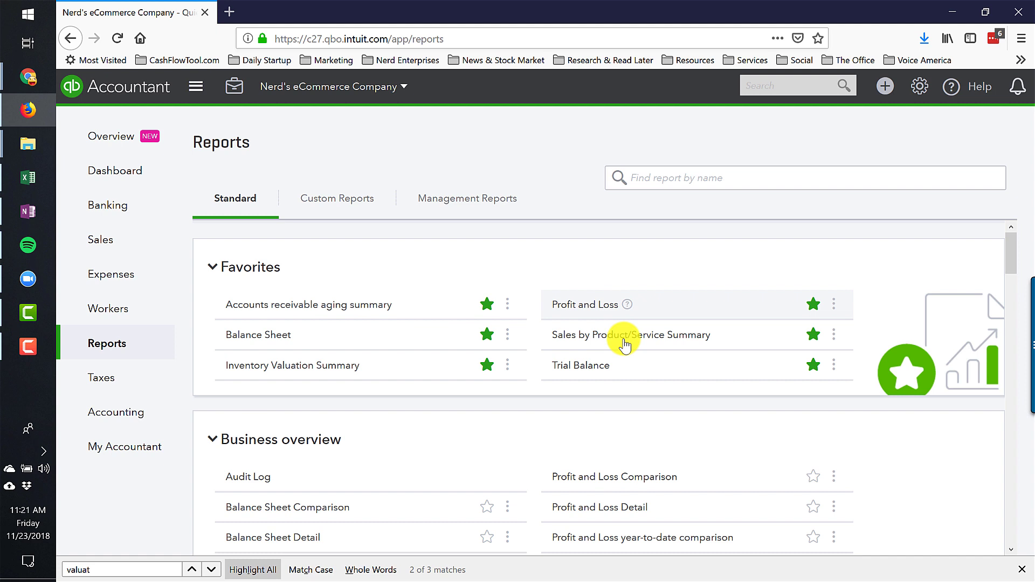
{"action": "left_click", "coordinate": [654, 178]}
{"action": "type", "text": "sales"}
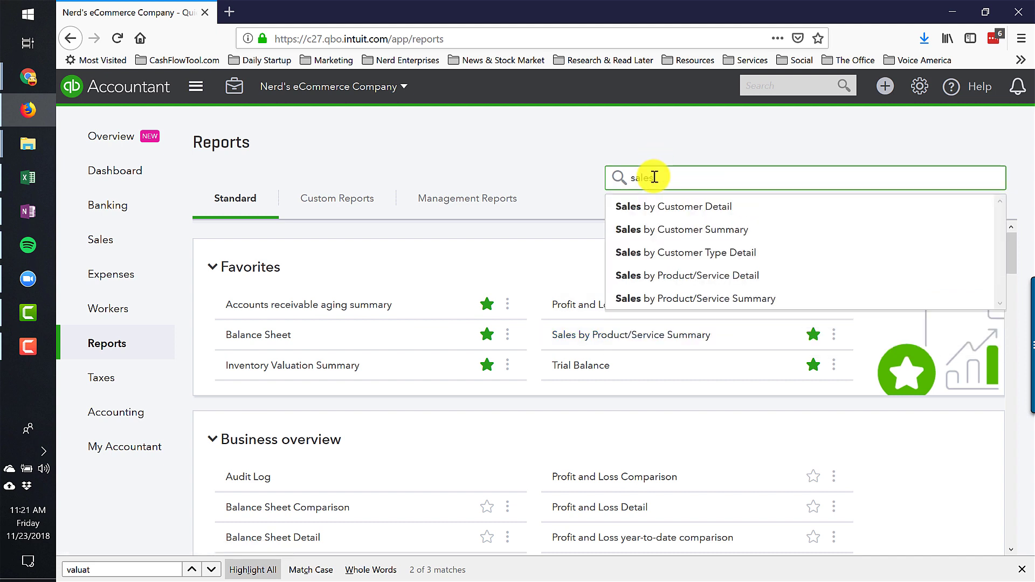
{"action": "left_click", "coordinate": [592, 141]}
{"action": "left_click", "coordinate": [102, 570]}
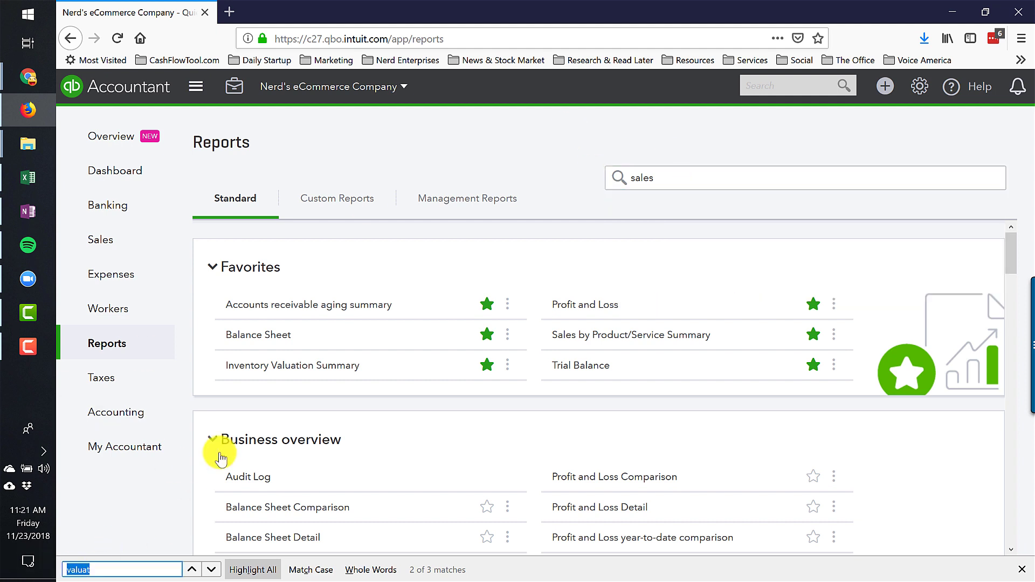
{"action": "type", "text": "product"}
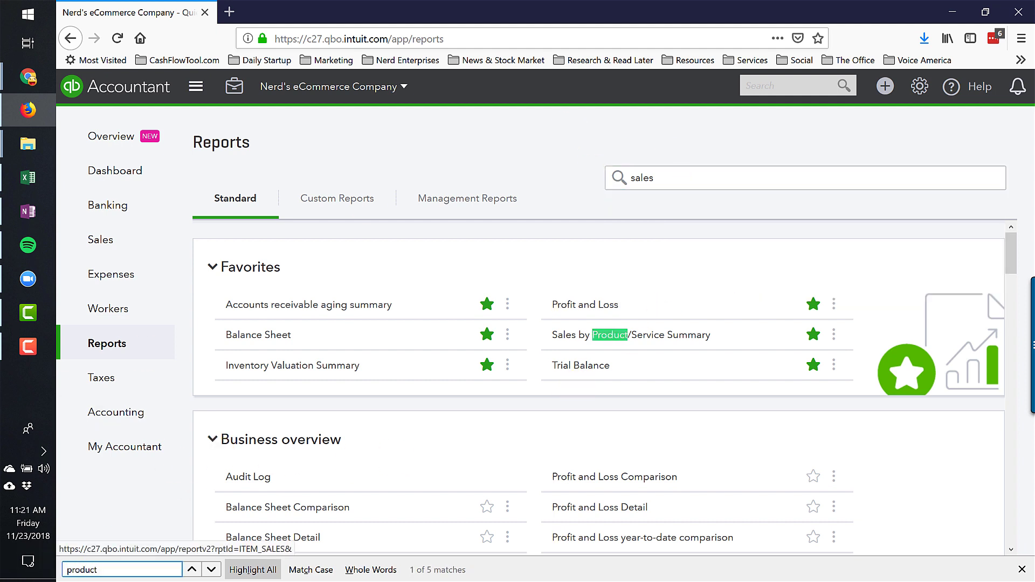
{"action": "left_click", "coordinate": [212, 570]}
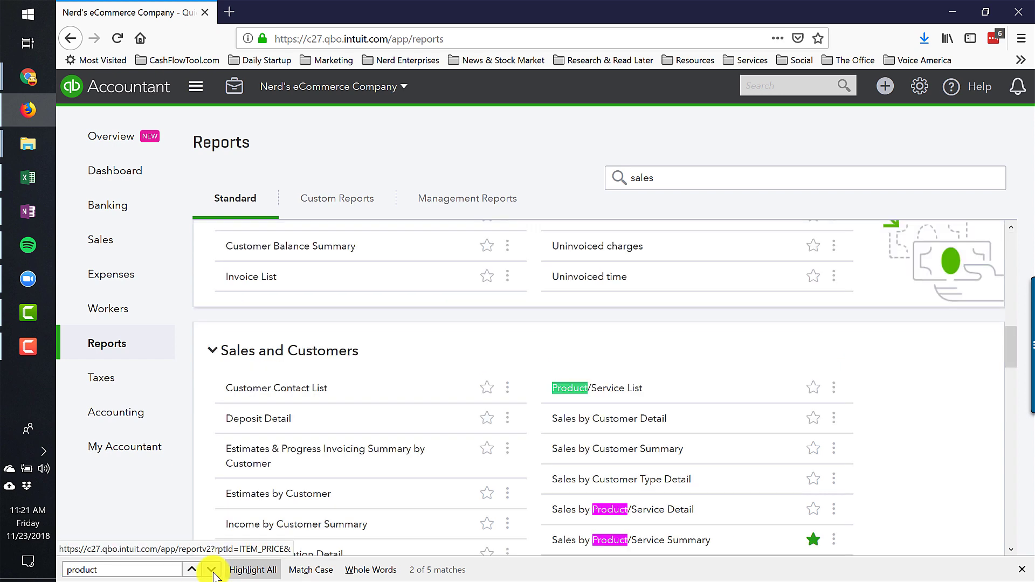
{"action": "scroll", "coordinate": [289, 227], "scroll_direction": "down", "scroll_amount": 3}
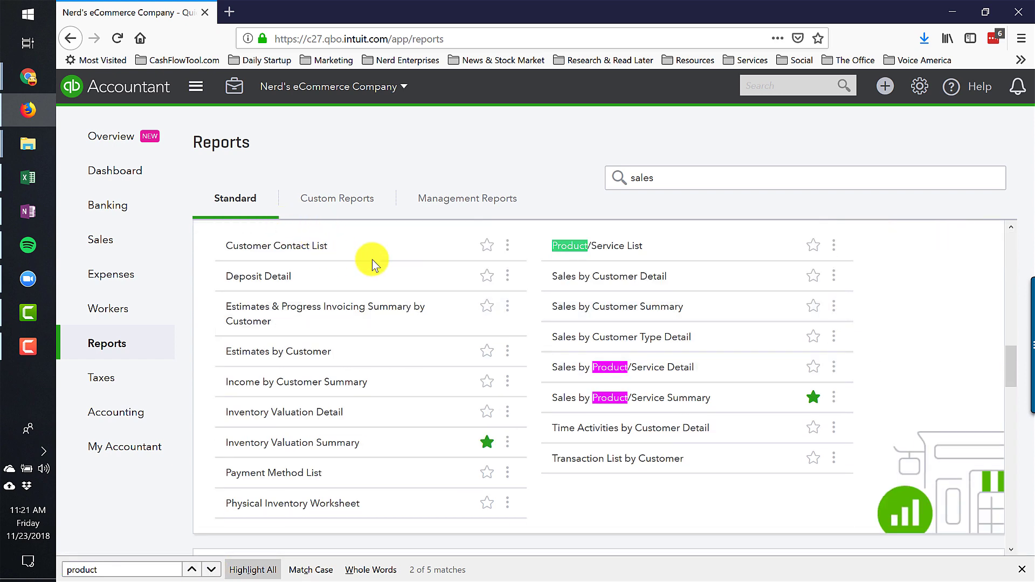
{"action": "scroll", "coordinate": [410, 270], "scroll_direction": "up", "scroll_amount": 1}
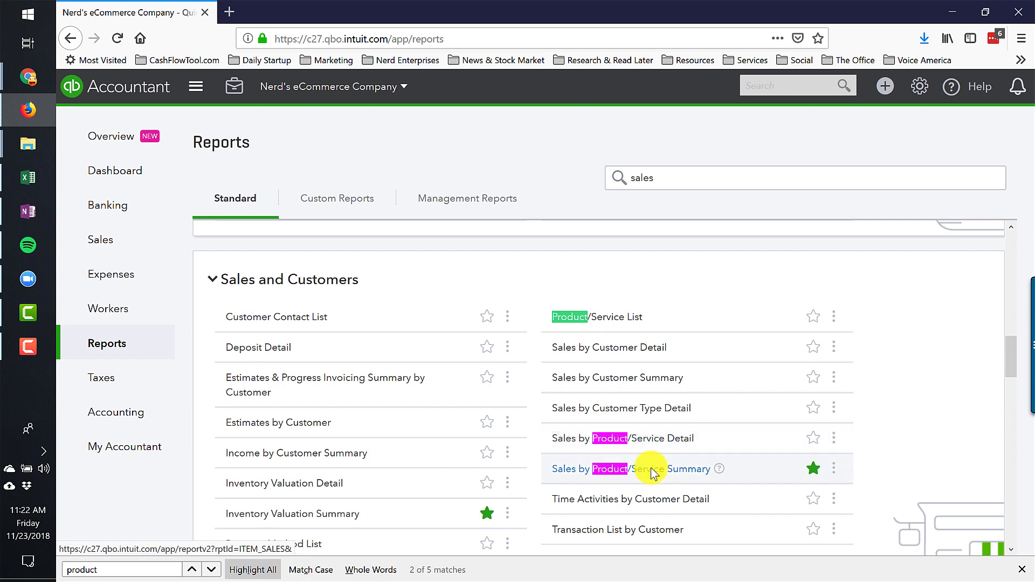
{"action": "scroll", "coordinate": [655, 477], "scroll_direction": "up", "scroll_amount": 10}
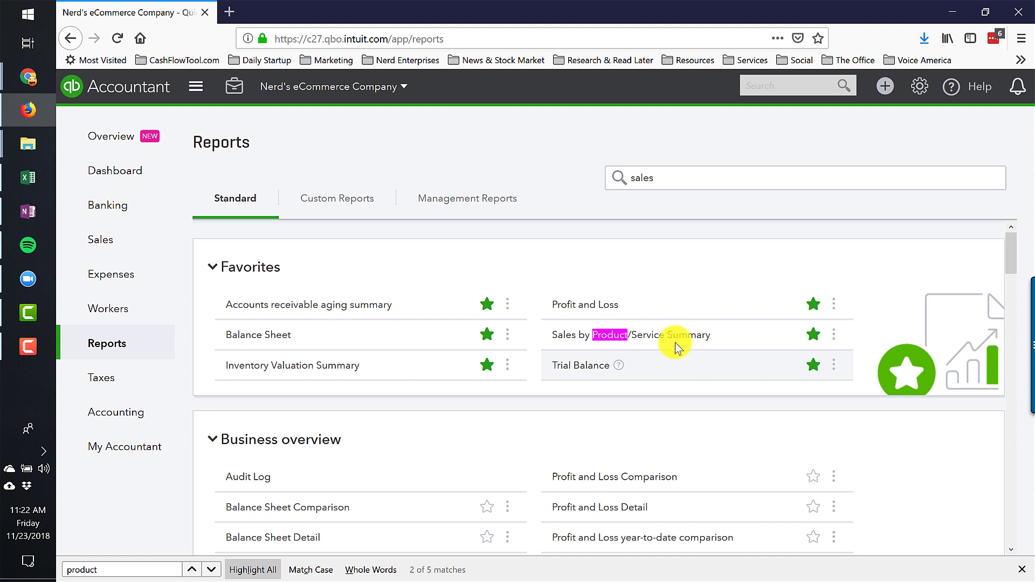
Open Sales by Product/Service Summary and rerun it with the report period set to All Dates
{"action": "left_click", "coordinate": [662, 338]}
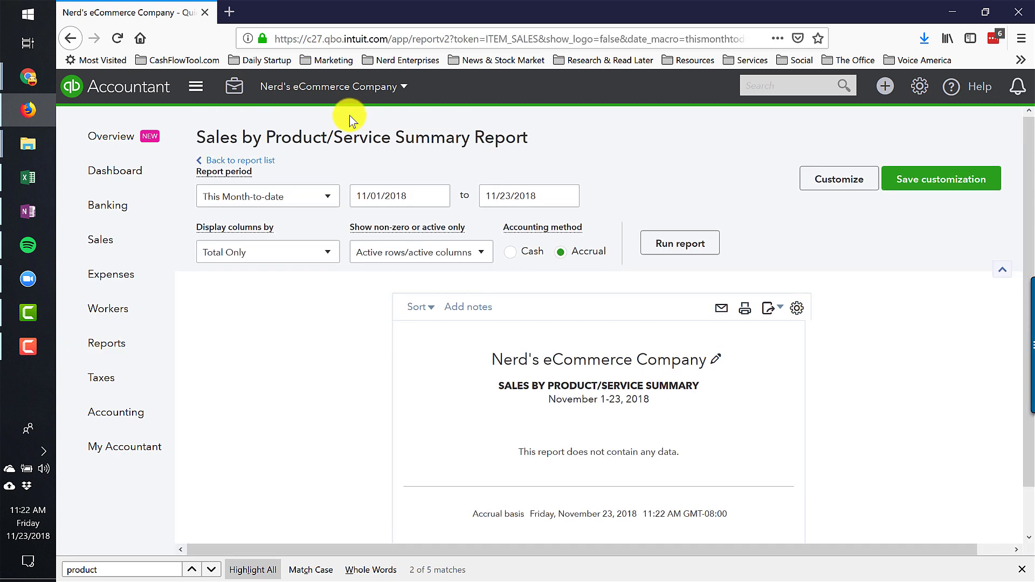
{"action": "left_click", "coordinate": [277, 198]}
{"action": "left_click", "coordinate": [215, 224]}
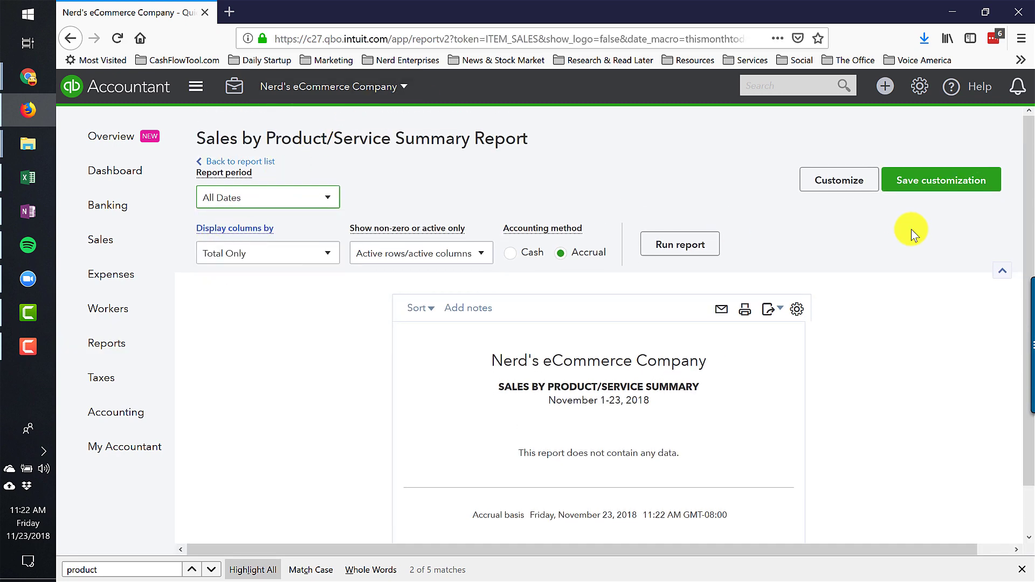
{"action": "left_click", "coordinate": [689, 240]}
{"action": "scroll", "coordinate": [766, 340], "scroll_direction": "down", "scroll_amount": 1}
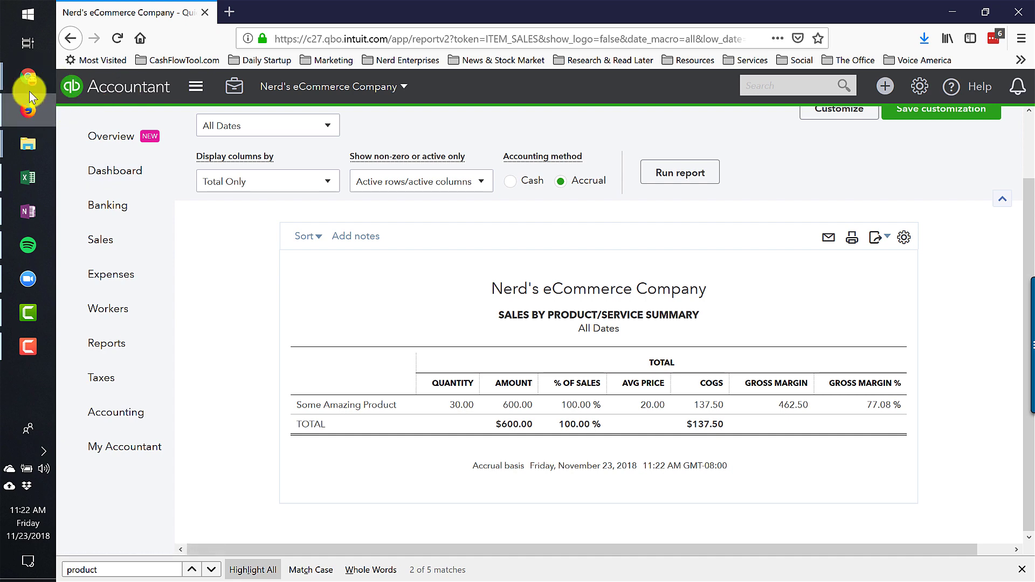
Switch to the Sales by Product Summary spreadsheet tab and jump to the top of its data
{"action": "mouse_move", "coordinate": [24, 72]}
{"action": "left_click", "coordinate": [104, 259]}
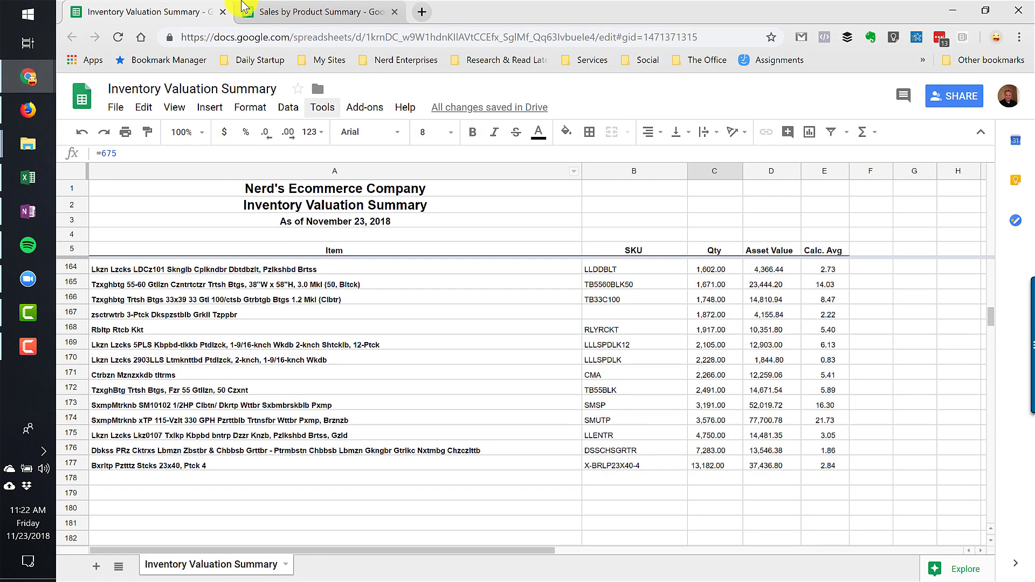
{"action": "left_click", "coordinate": [279, 15]}
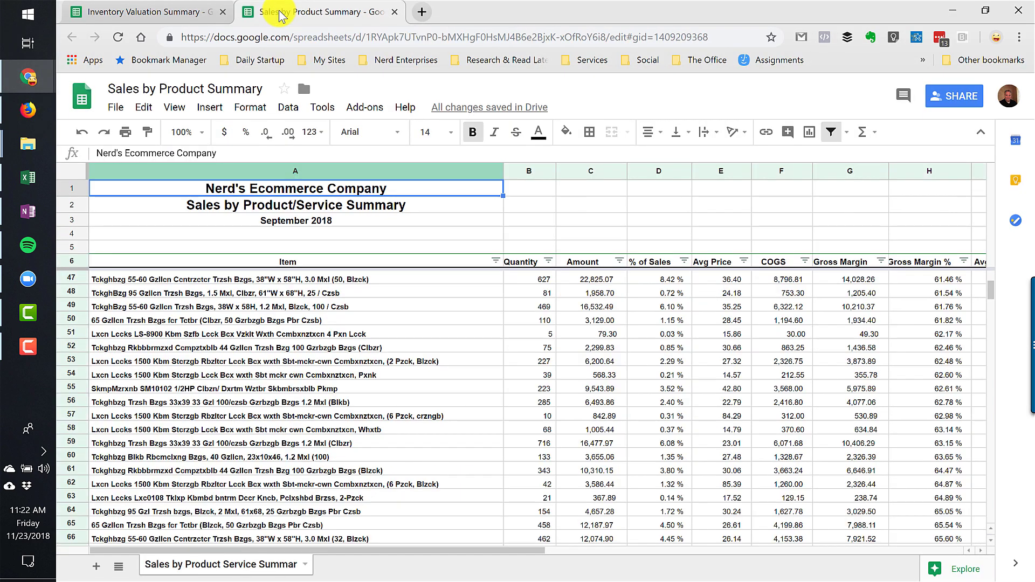
{"action": "left_click", "coordinate": [162, 279]}
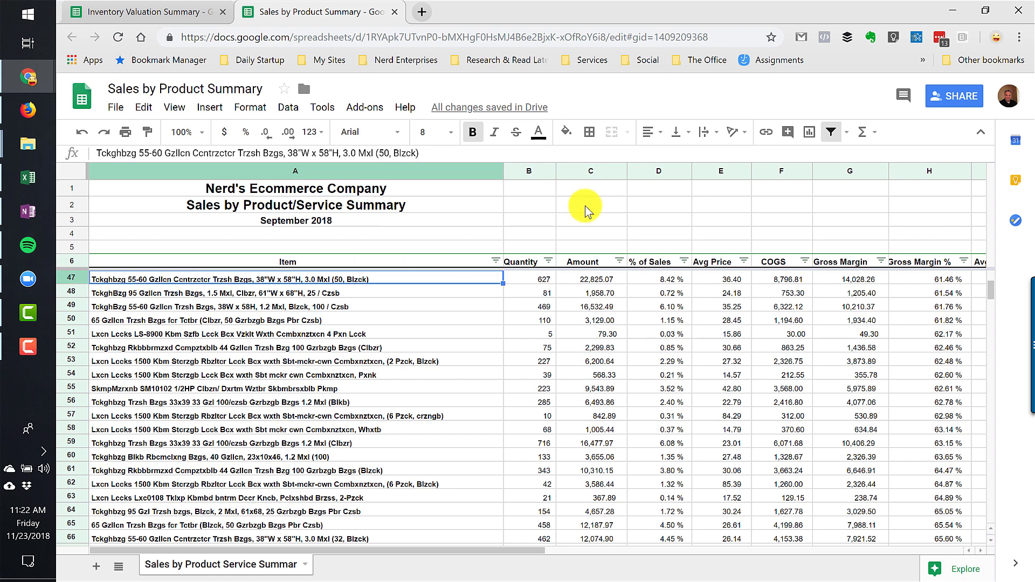
{"action": "key", "text": "Right"}
{"action": "key", "text": "Right"}
{"action": "scroll", "coordinate": [652, 256], "scroll_direction": "up", "scroll_amount": 10}
{"action": "scroll", "coordinate": [636, 237], "scroll_direction": "up", "scroll_amount": 2}
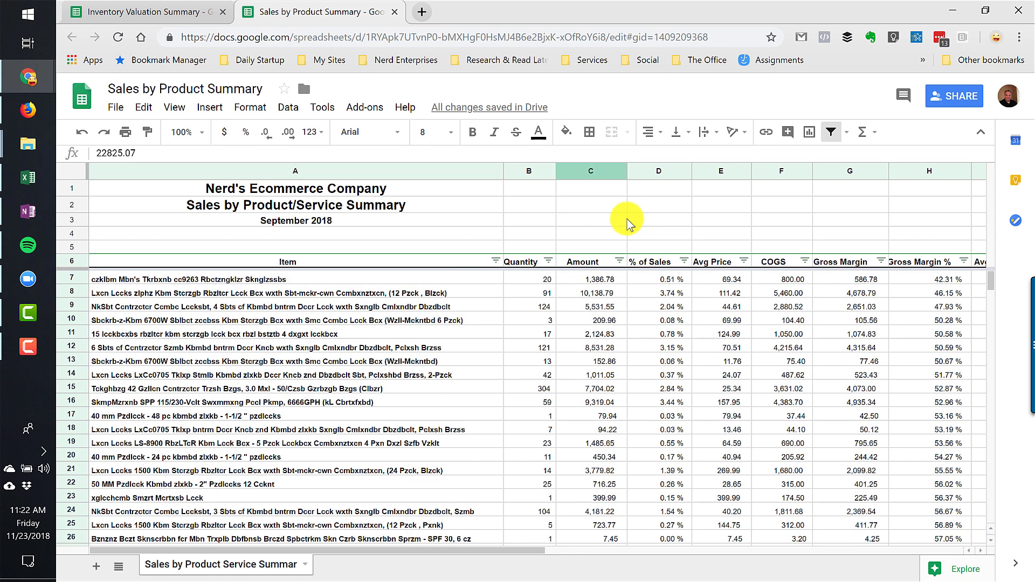
{"action": "key", "text": "ctrl+Home"}
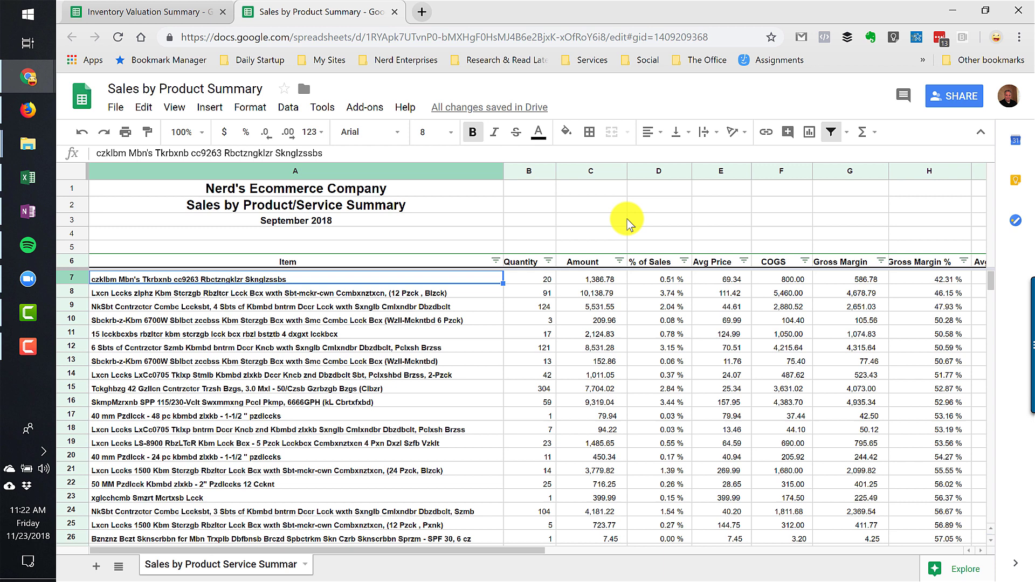
{"action": "key", "text": "Up"}
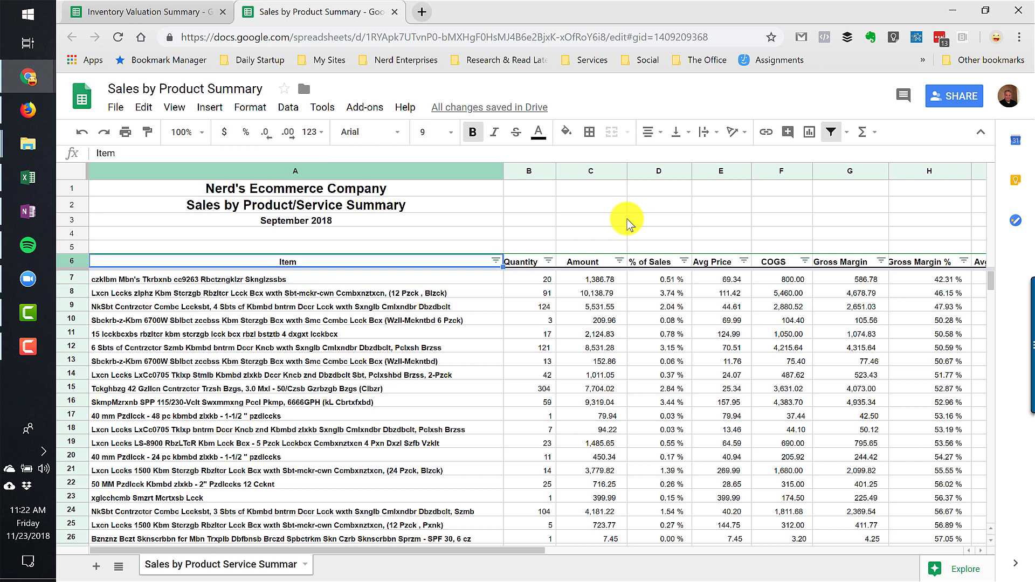
{"action": "key", "text": "ctrl+Right"}
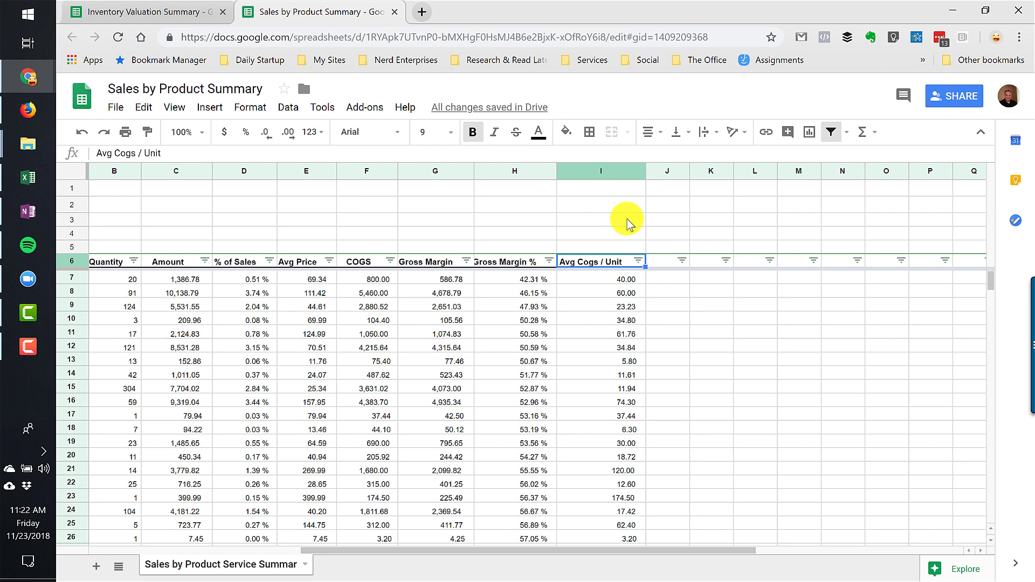
{"action": "key", "text": "Down"}
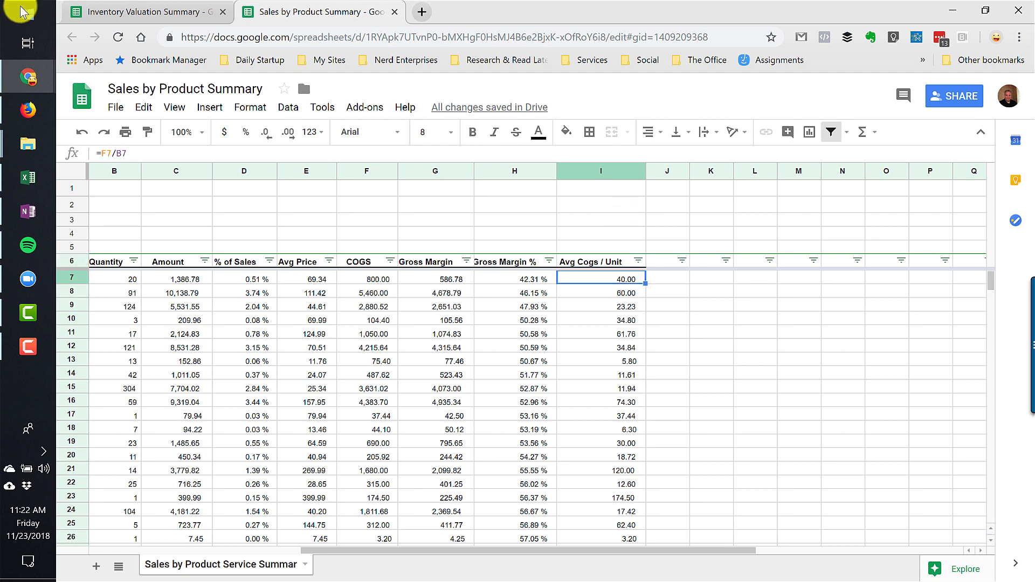
{"action": "key", "text": "super+Tab"}
{"action": "key", "text": "Return"}
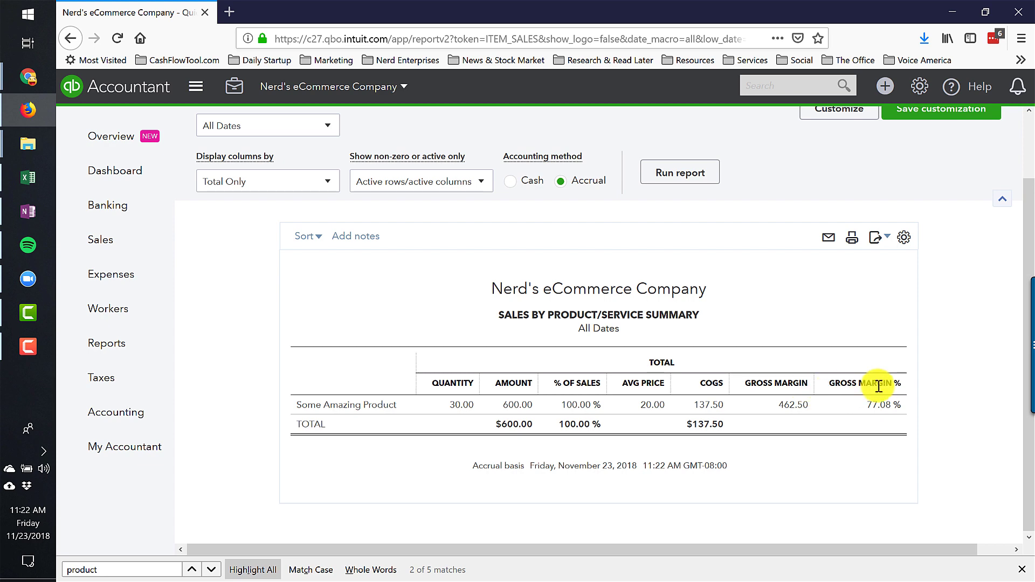
{"action": "key", "text": "alt+Tab"}
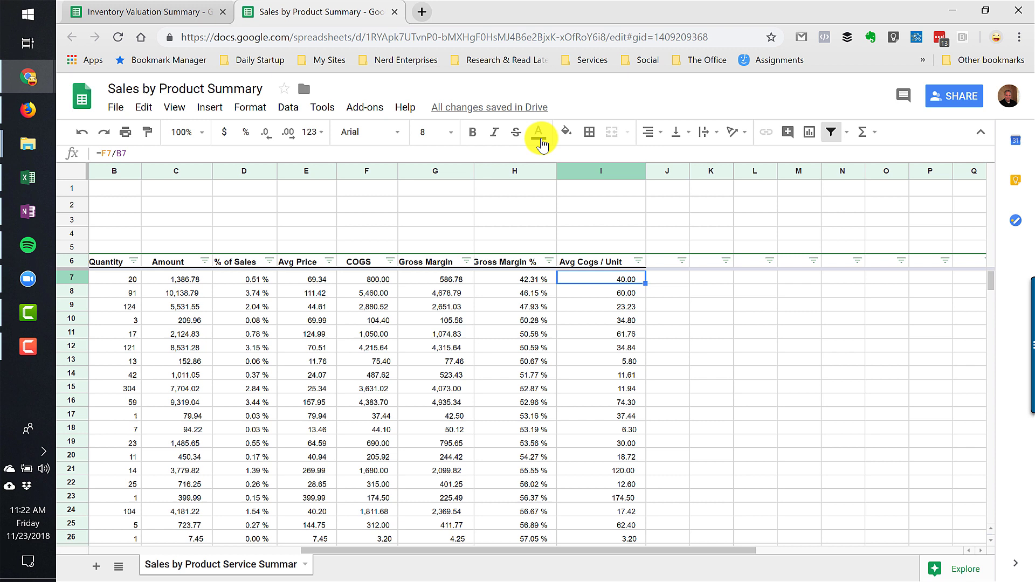
{"action": "key", "text": "F2"}
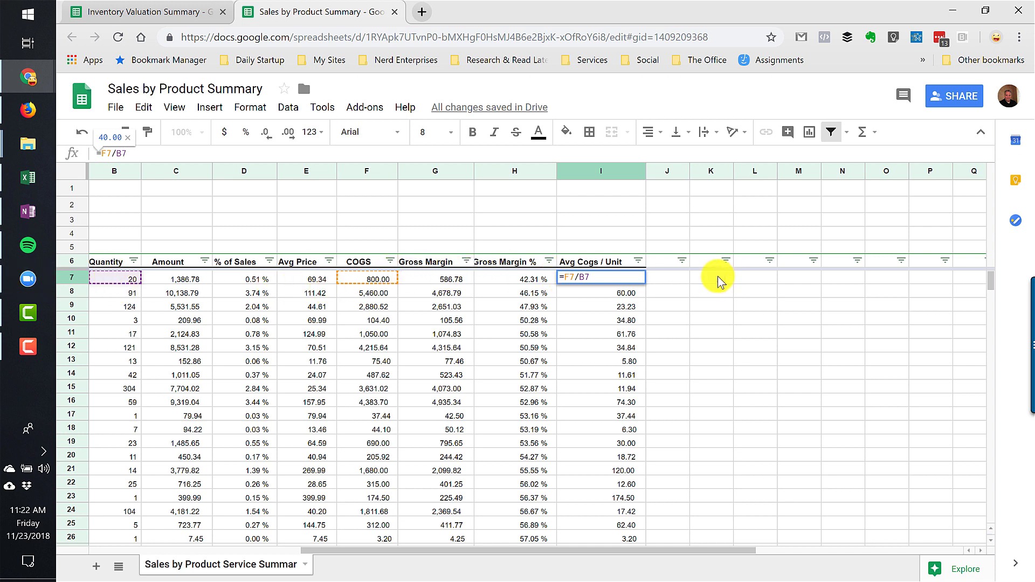
{"action": "key", "text": "Tab"}
{"action": "left_click", "coordinate": [604, 276]}
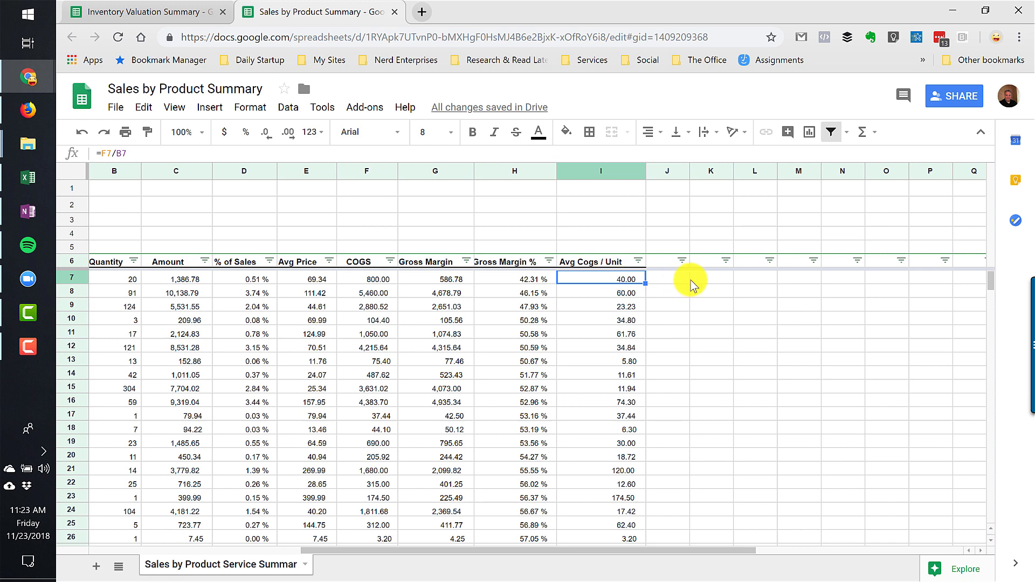
{"action": "key", "text": "Home"}
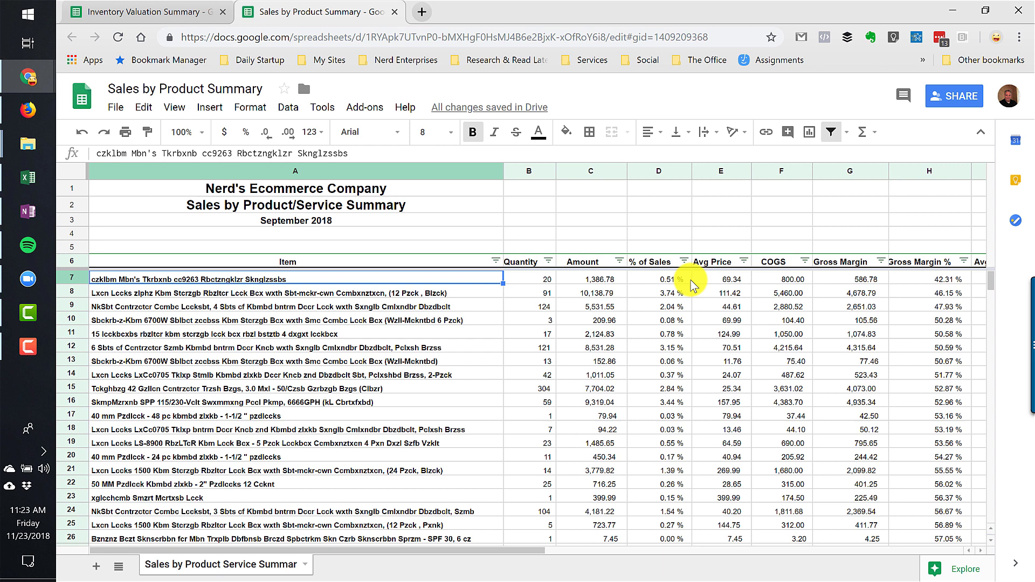
{"action": "key", "text": "Right"}
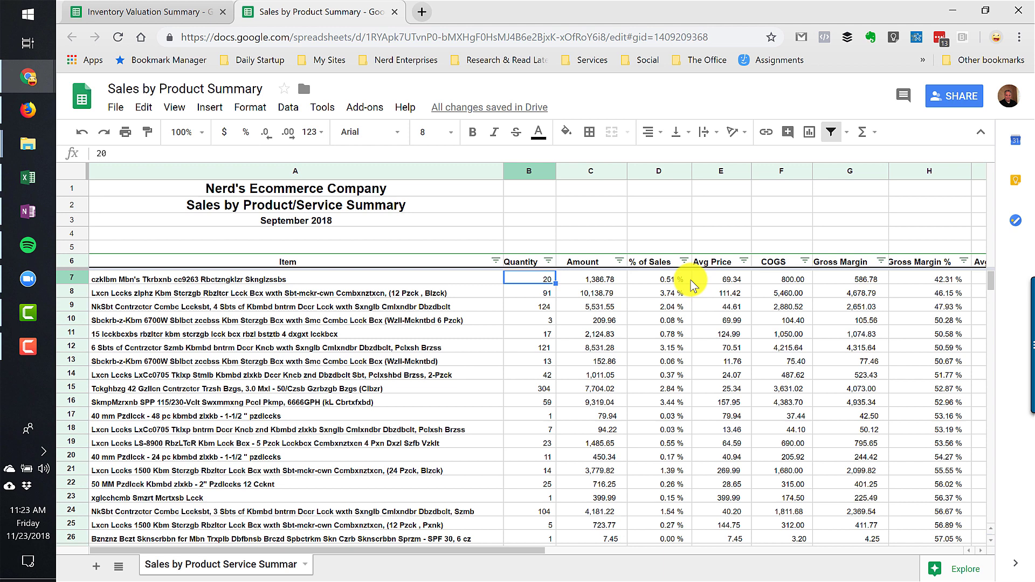
Sort the table A6:I94 by Quantity A→Z, treating row 6 as the header row
{"action": "key", "text": "Left"}
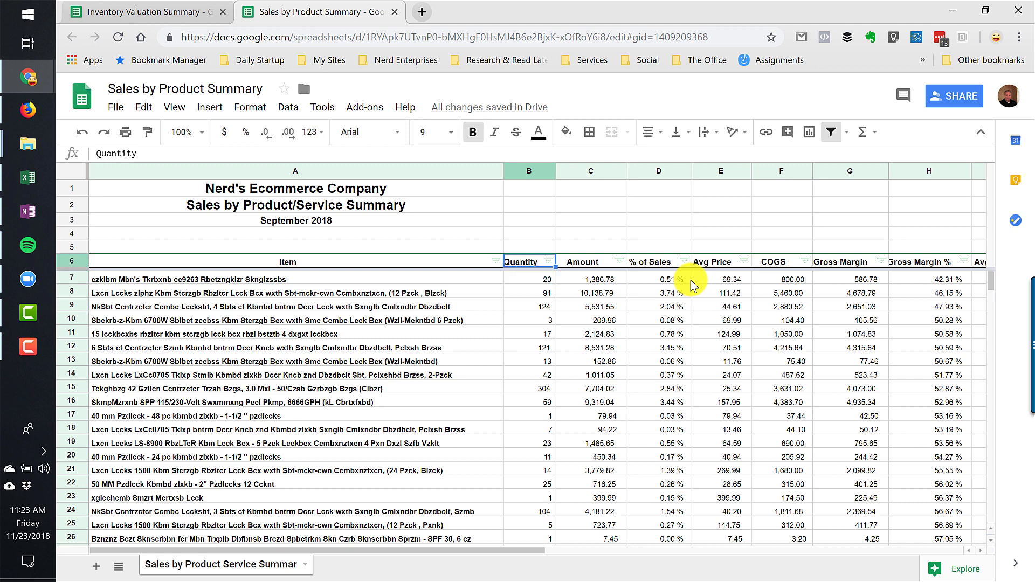
{"action": "key", "text": "Up"}
{"action": "key", "text": "ctrl+shift+Down"}
{"action": "key", "text": "ctrl+shift+Right"}
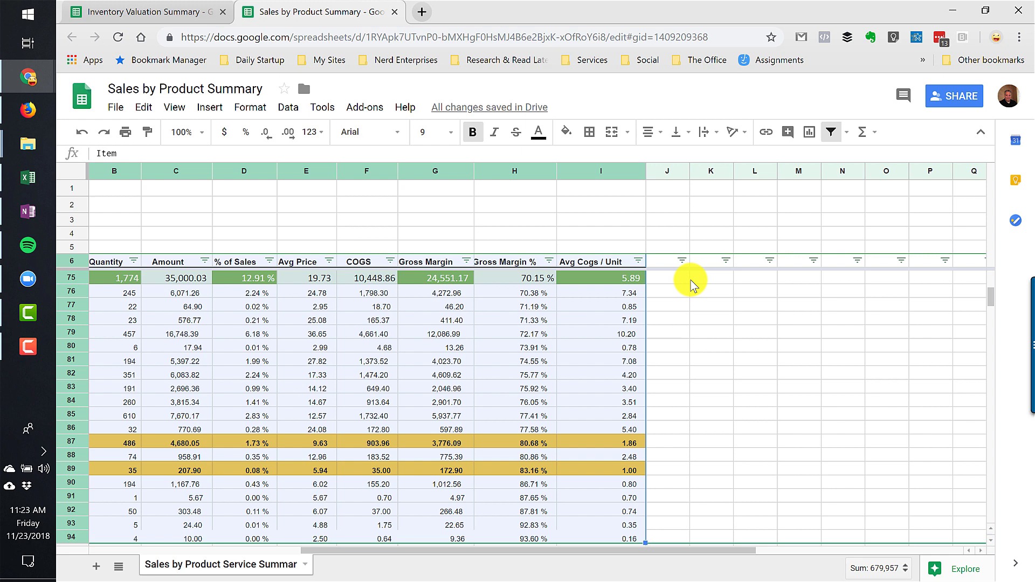
{"action": "left_click", "coordinate": [281, 107]}
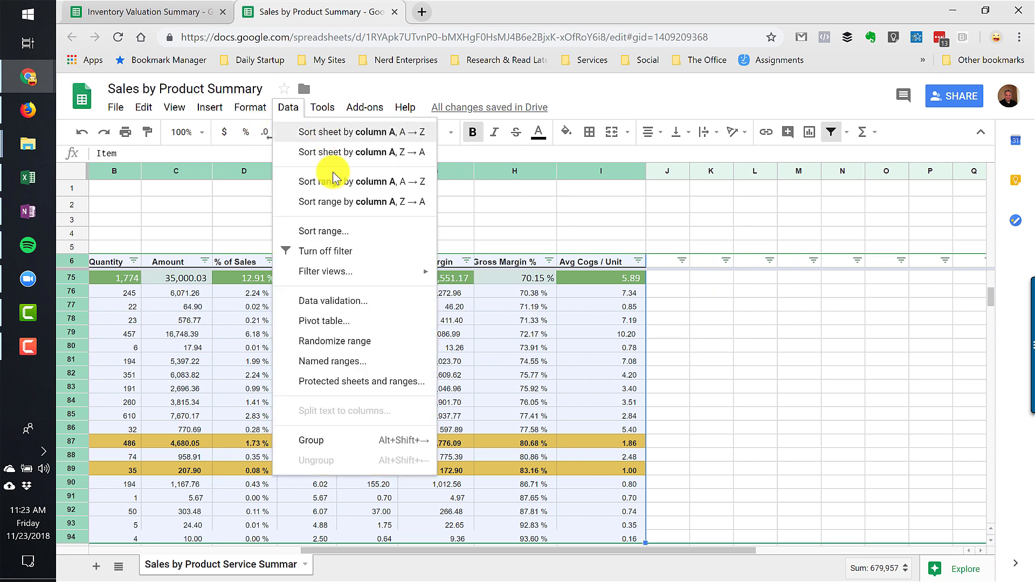
{"action": "left_click", "coordinate": [335, 231]}
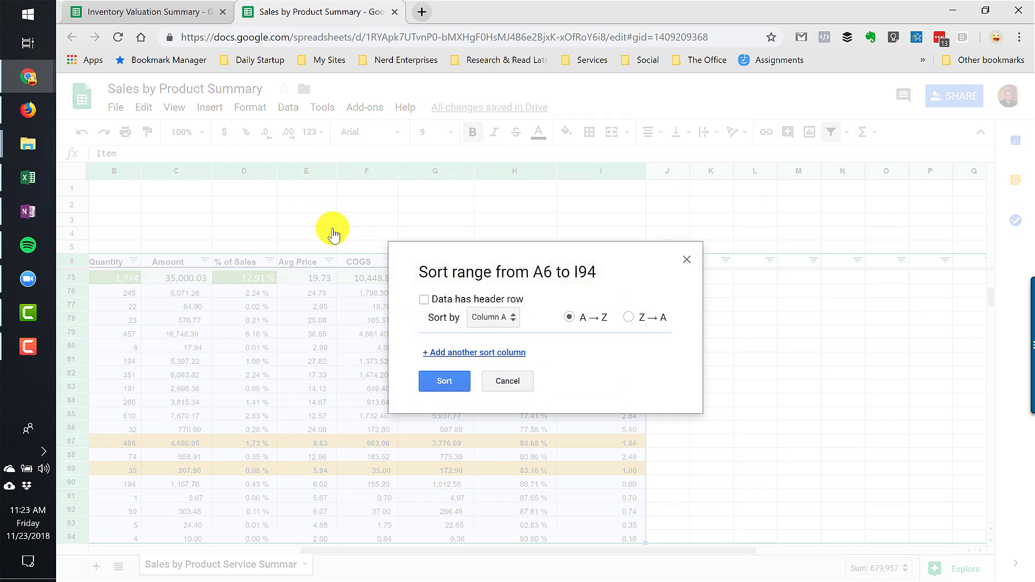
{"action": "left_click", "coordinate": [425, 299]}
{"action": "left_click", "coordinate": [509, 317]}
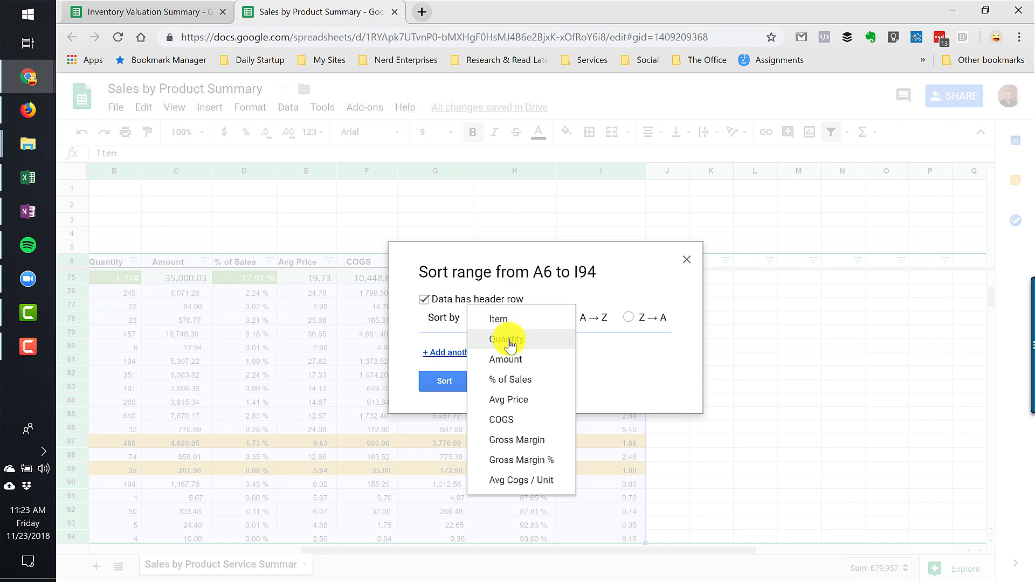
{"action": "left_click", "coordinate": [509, 340]}
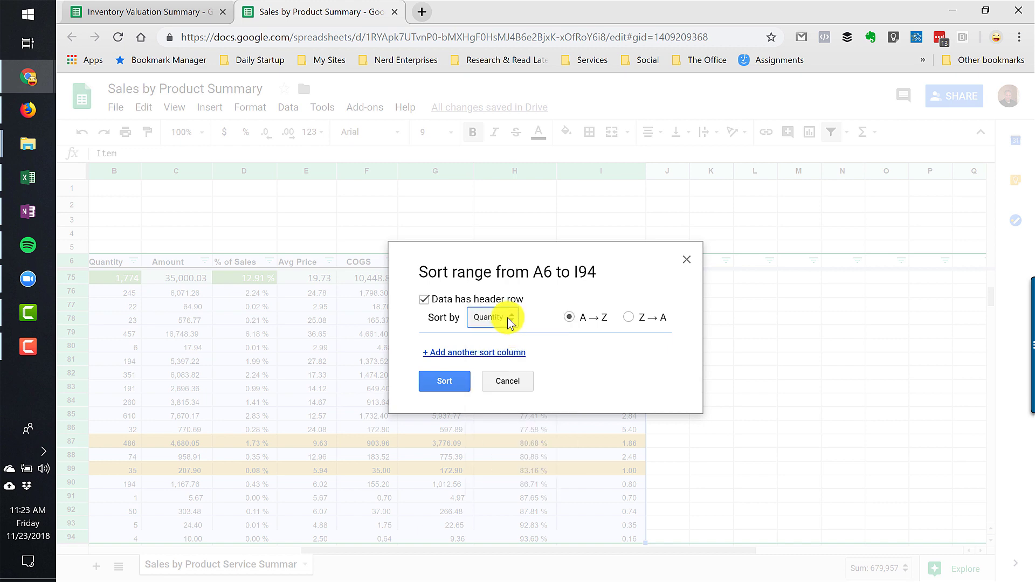
{"action": "left_click", "coordinate": [437, 383]}
Review the totals row 94, checking its Quantity and Amount totals
{"action": "left_click", "coordinate": [436, 387]}
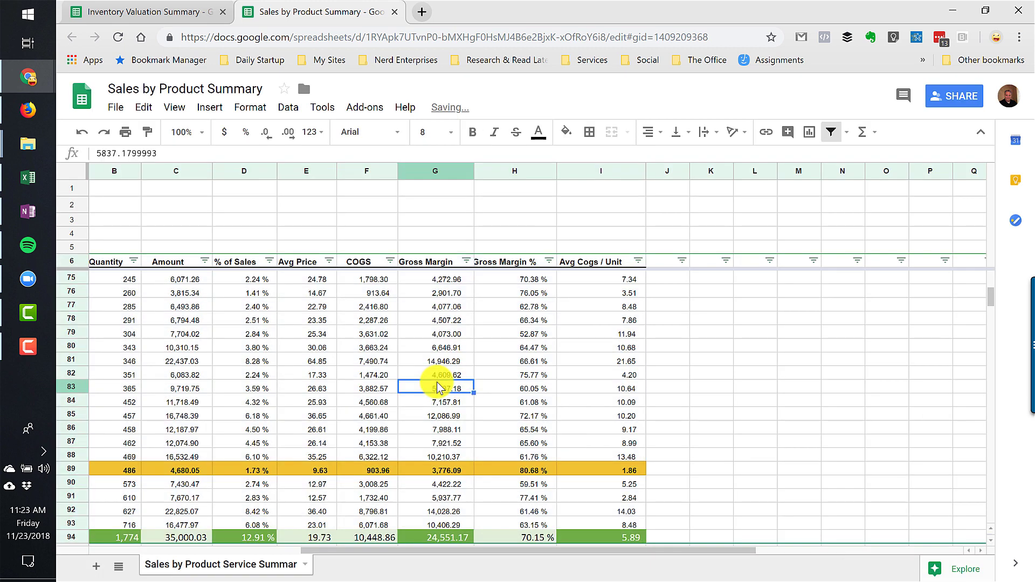
{"action": "key", "text": "Home"}
{"action": "key", "text": "ctrl+Down"}
{"action": "key", "text": "Down"}
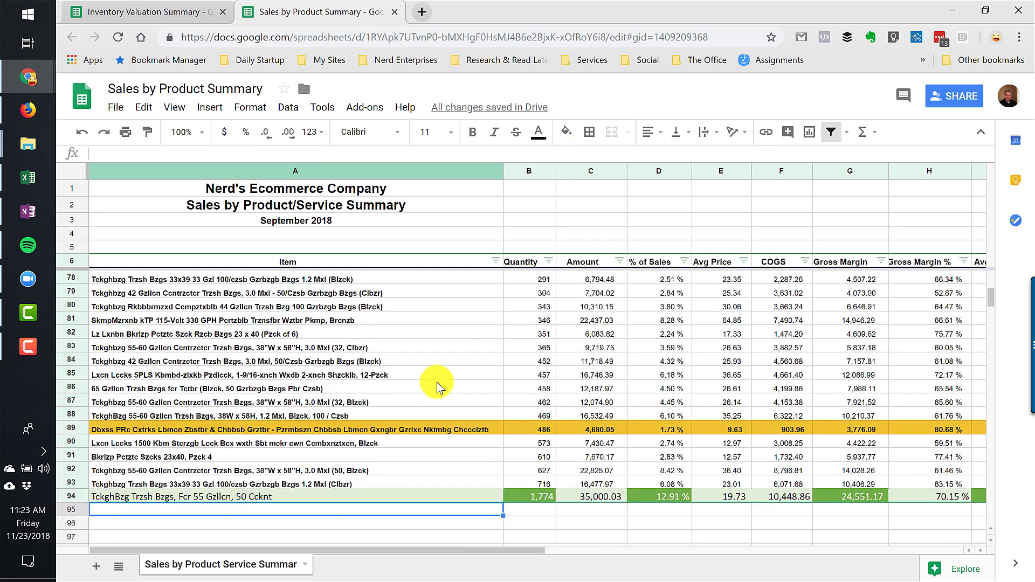
{"action": "key", "text": "Right"}
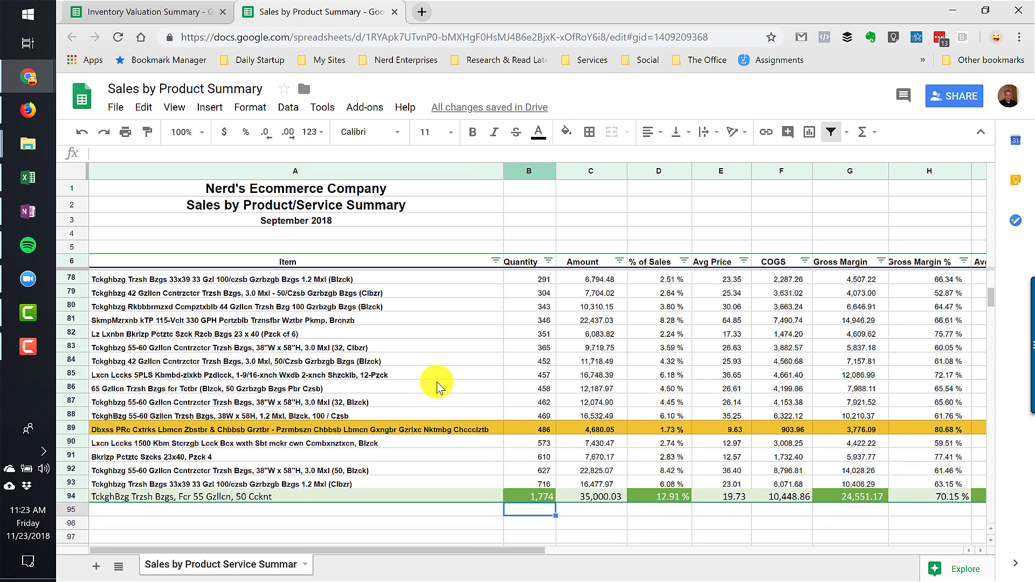
{"action": "key", "text": "Up"}
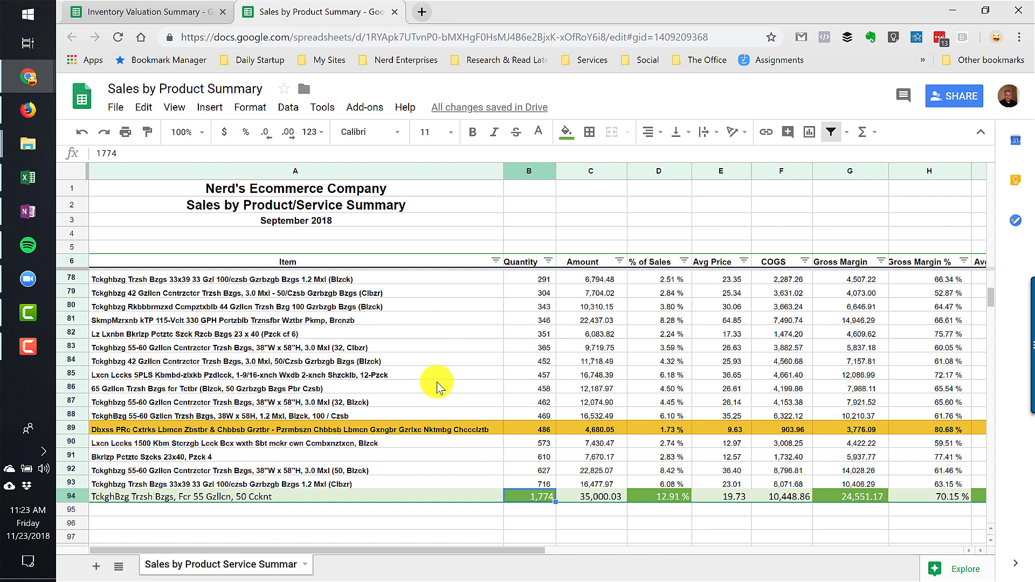
{"action": "key", "text": "Left"}
{"action": "key", "text": "Right"}
{"action": "key", "text": "Right"}
{"action": "key", "text": "Right"}
{"action": "key", "text": "Right"}
{"action": "key", "text": "Right"}
{"action": "key", "text": "Right"}
{"action": "key", "text": "Right"}
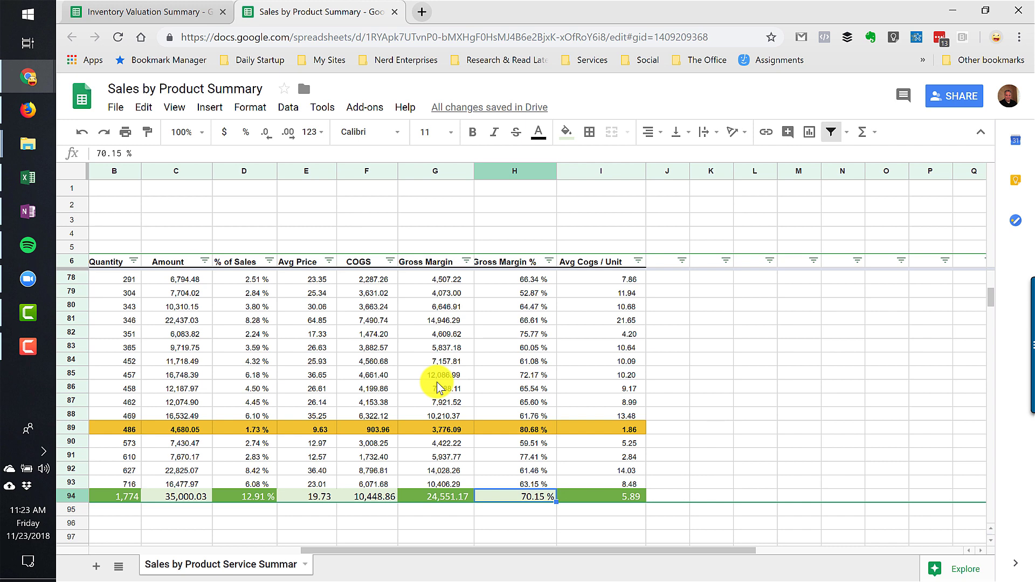
Check the largest quantity, the 70.15 % Gross Margin % total, and the highlighted 80.68 % row
{"action": "key", "text": "Home"}
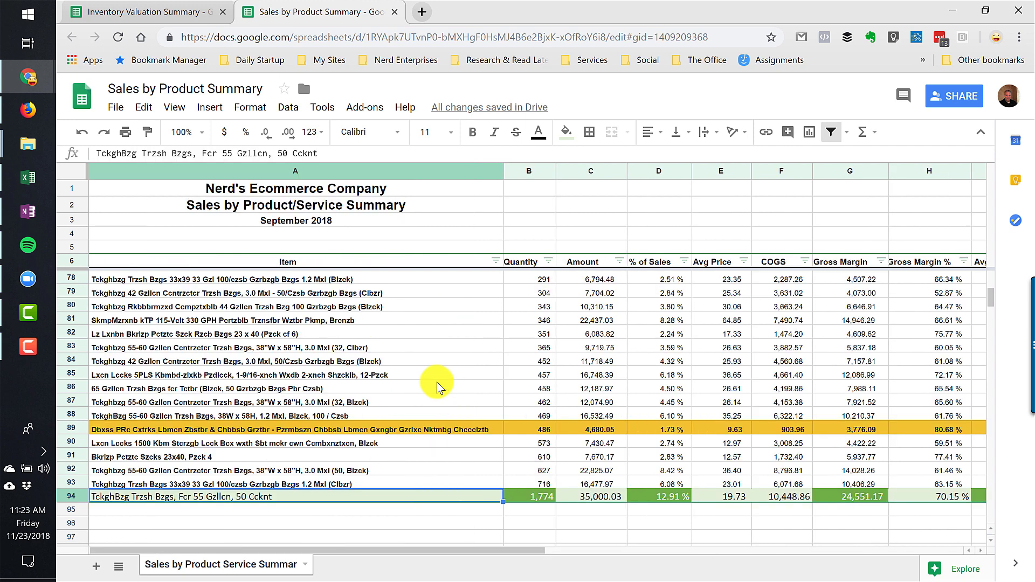
{"action": "key", "text": "Right"}
{"action": "key", "text": "Up"}
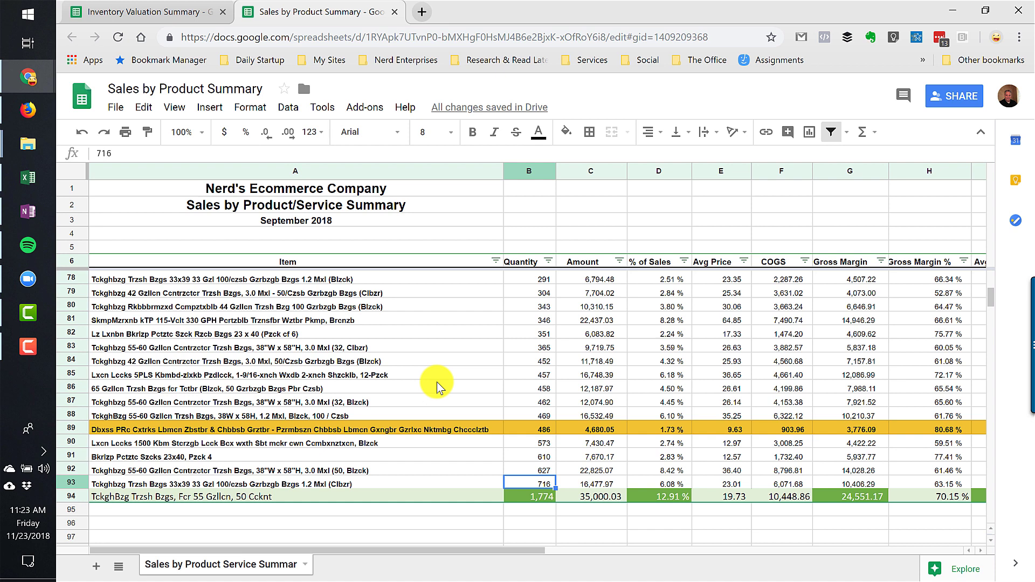
{"action": "key", "text": "Down"}
{"action": "key", "text": "ctrl+Right"}
{"action": "key", "text": "Left"}
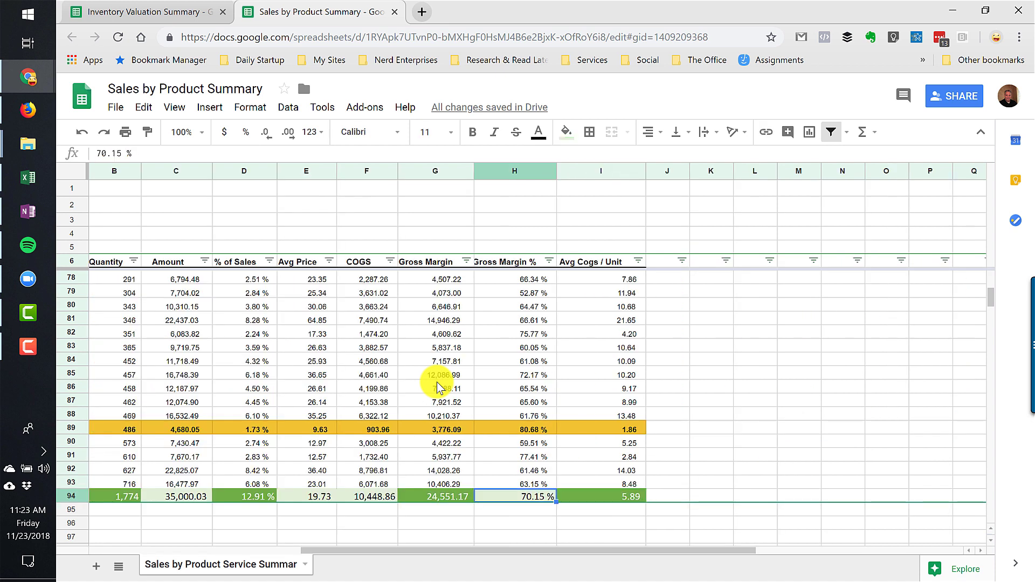
{"action": "key", "text": "Up"}
{"action": "key", "text": "Up"}
{"action": "key", "text": "Up"}
{"action": "key", "text": "Up"}
{"action": "key", "text": "Up"}
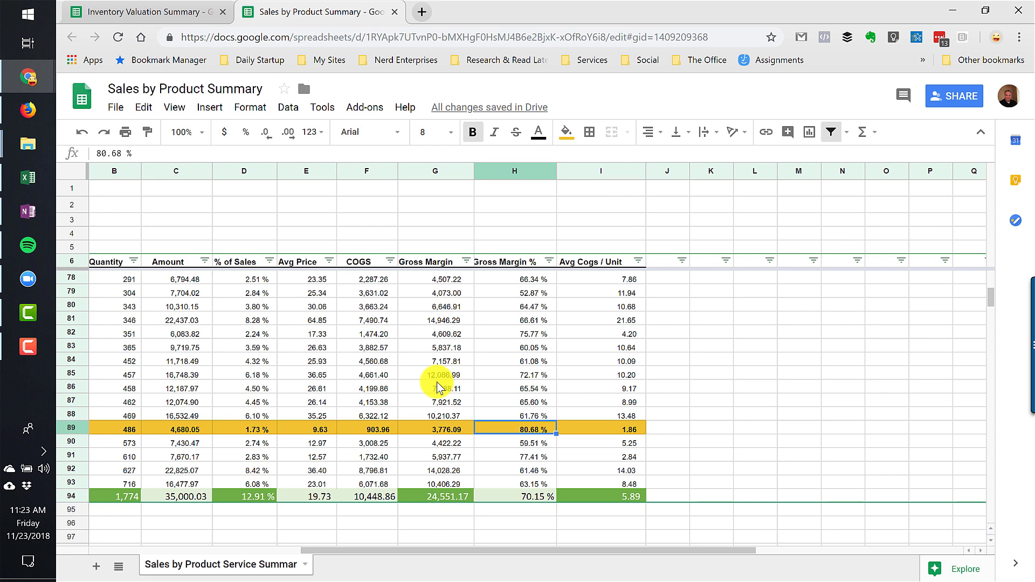
Sort A6:I94 by Gross Margin % A→Z with the header row kept
{"action": "key", "text": "ctrl+Up"}
{"action": "key", "text": "ctrl+Left"}
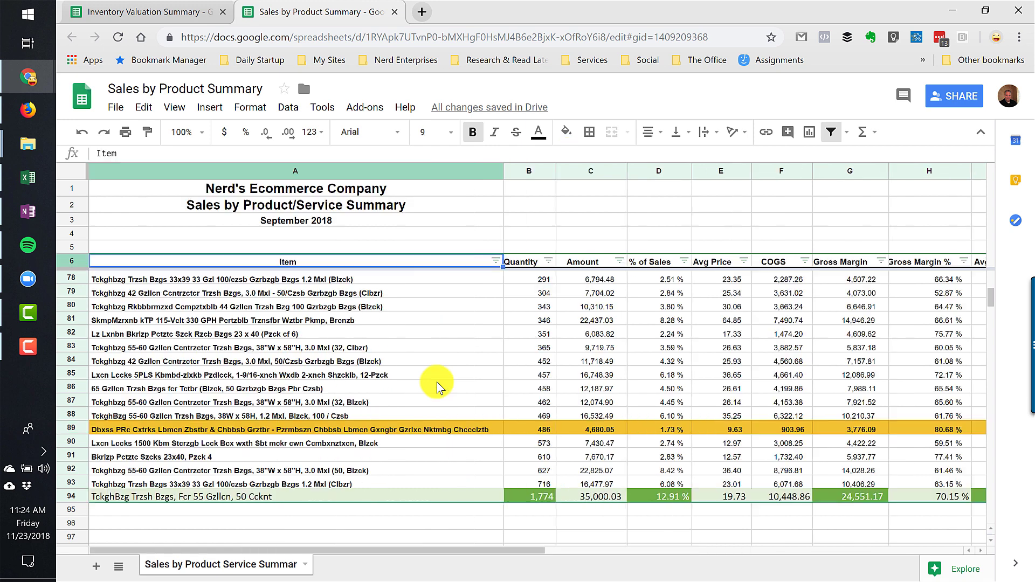
{"action": "key", "text": "ctrl+shift+Right"}
{"action": "key", "text": "ctrl+shift+Down"}
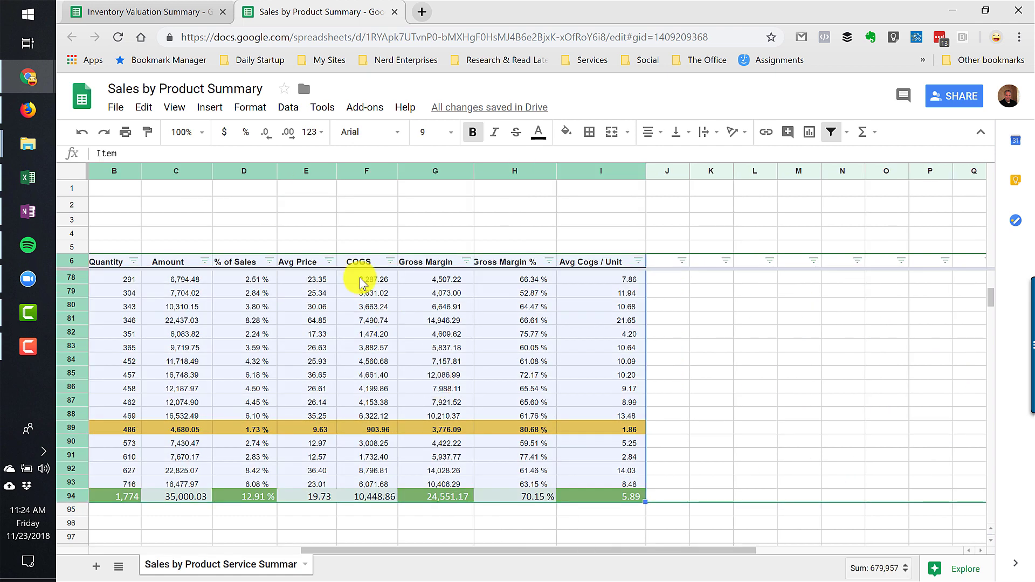
{"action": "key", "text": "alt+d"}
{"action": "key", "text": "r"}
{"action": "left_click", "coordinate": [492, 316]}
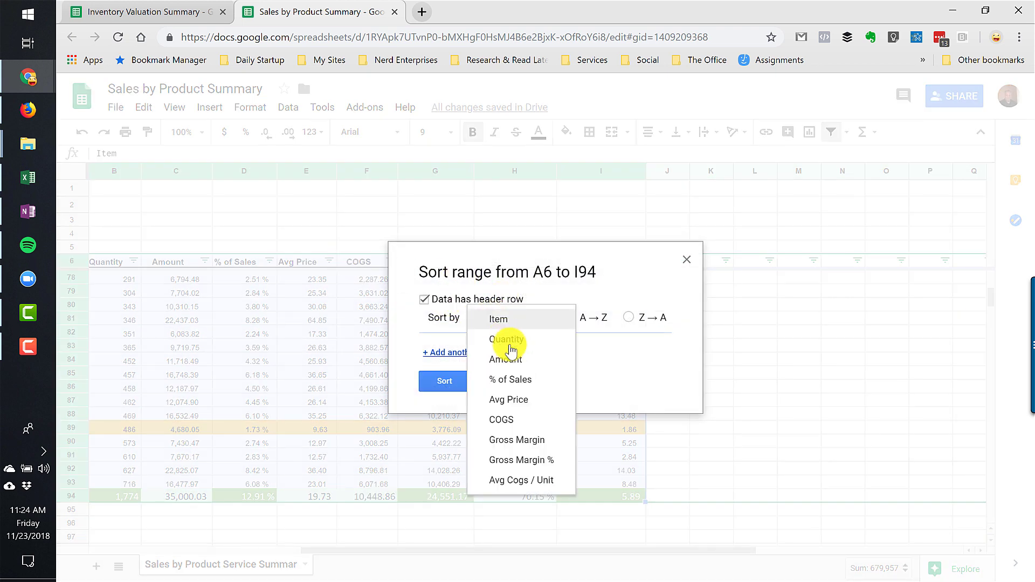
{"action": "left_click", "coordinate": [502, 458]}
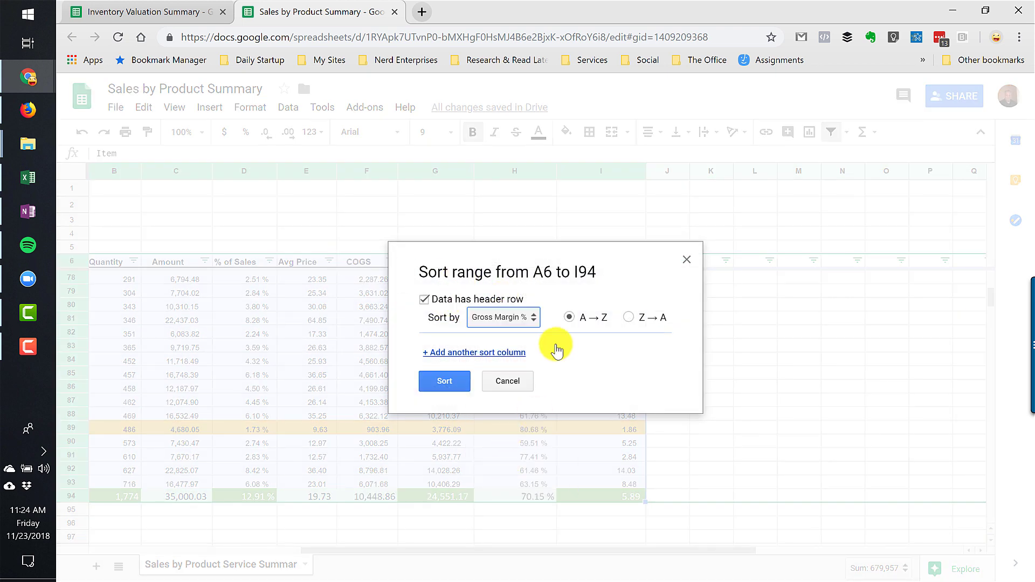
{"action": "left_click", "coordinate": [452, 381]}
Check the total row's 70.15 % gross margin after the re-sort
{"action": "left_click", "coordinate": [506, 380]}
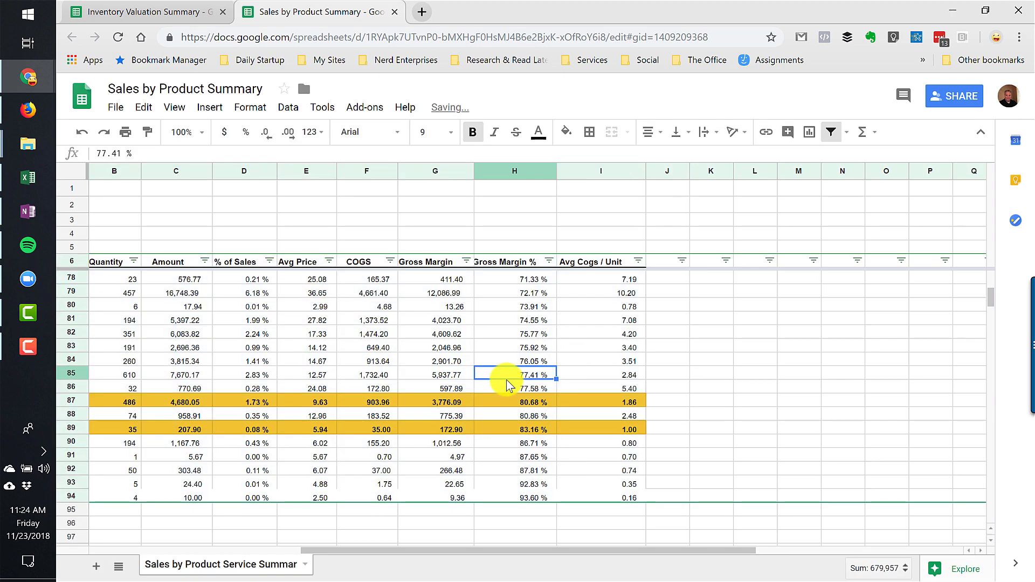
{"action": "key", "text": "ctrl+Left"}
{"action": "key", "text": "ctrl+Down"}
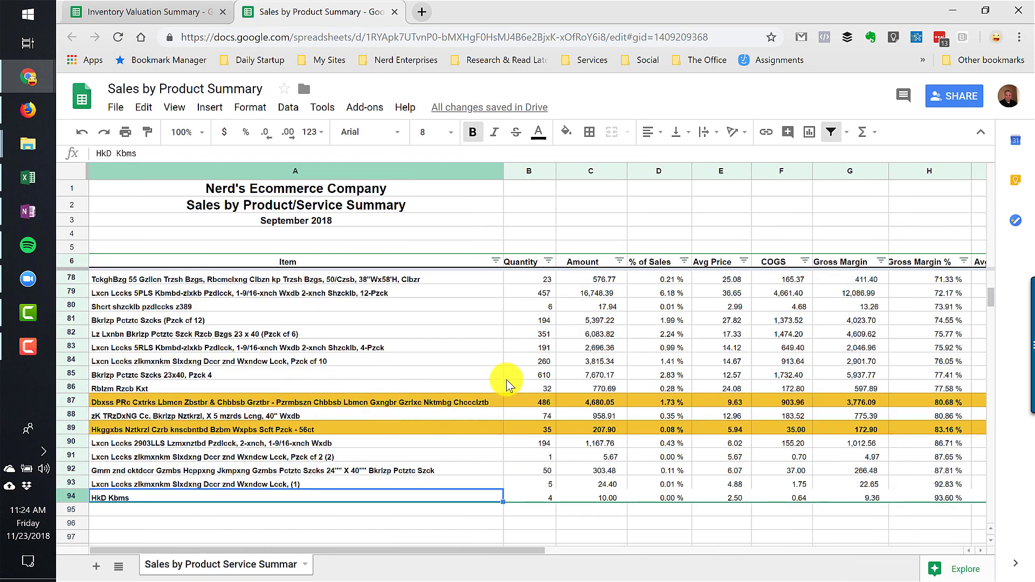
{"action": "scroll", "coordinate": [507, 381], "scroll_direction": "up", "scroll_amount": 3}
{"action": "left_click", "coordinate": [915, 403]}
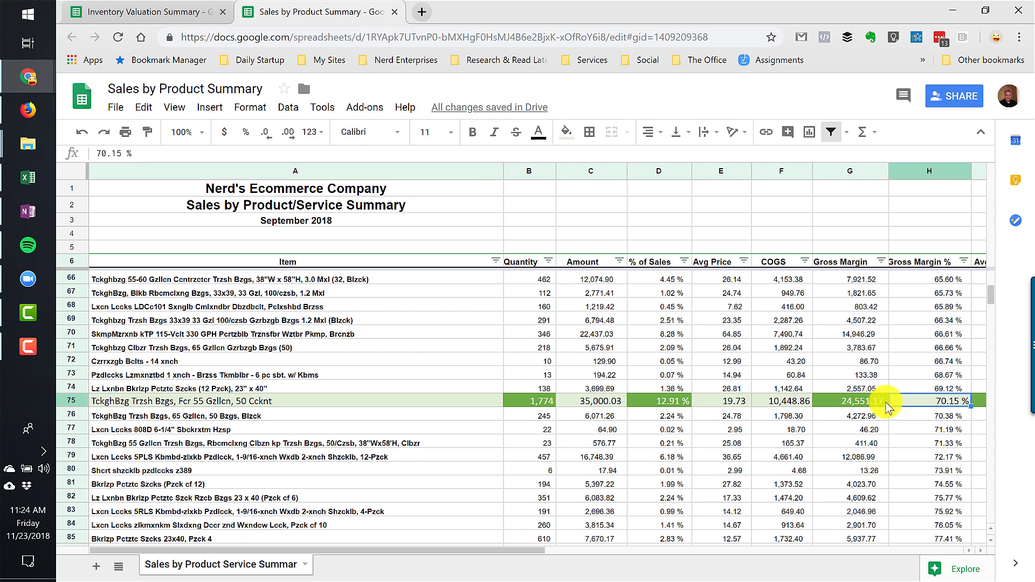
{"action": "scroll", "coordinate": [887, 408], "scroll_direction": "down", "scroll_amount": 5}
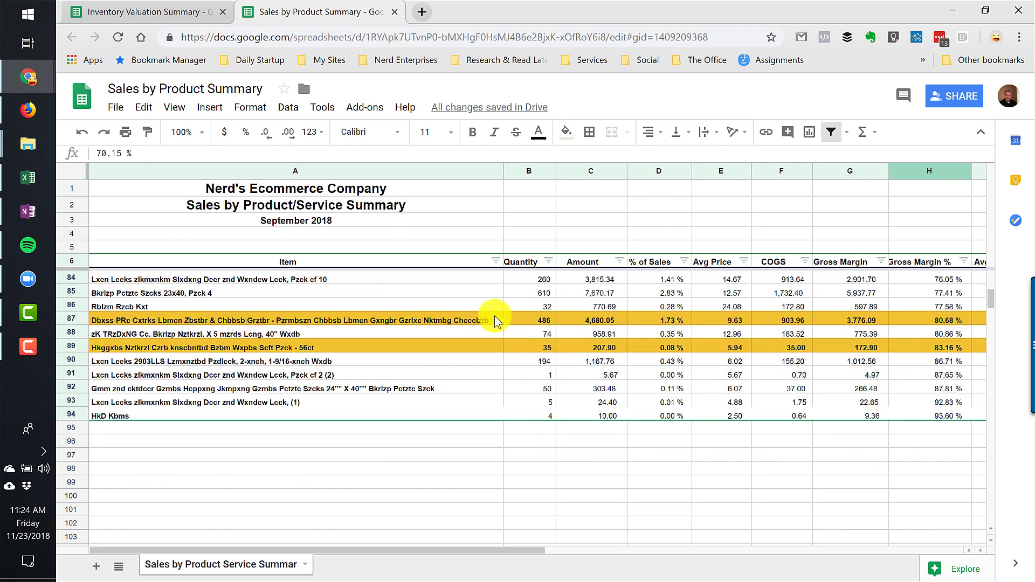
Compare the margins near the bottom: 80.68 %, 80.86 %, 83.16 % and 86.71 % in rows 87–90
{"action": "left_click", "coordinate": [438, 321]}
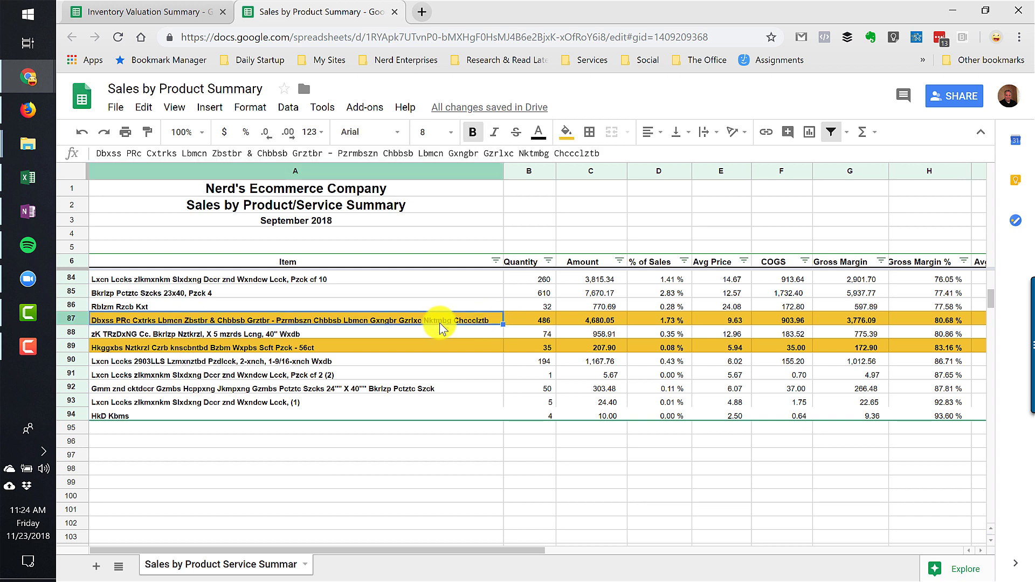
{"action": "left_click", "coordinate": [547, 348]}
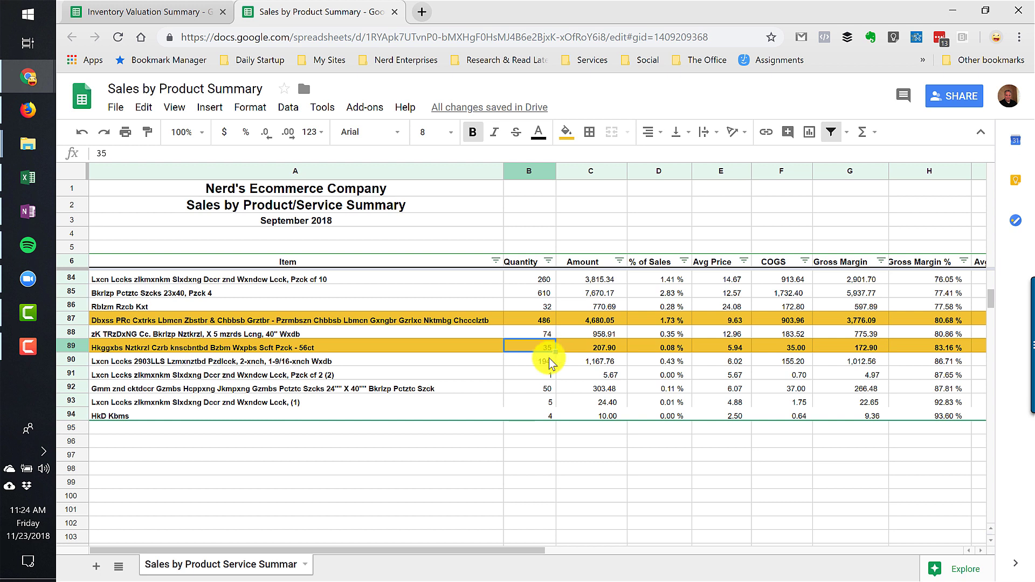
{"action": "left_click", "coordinate": [908, 348]}
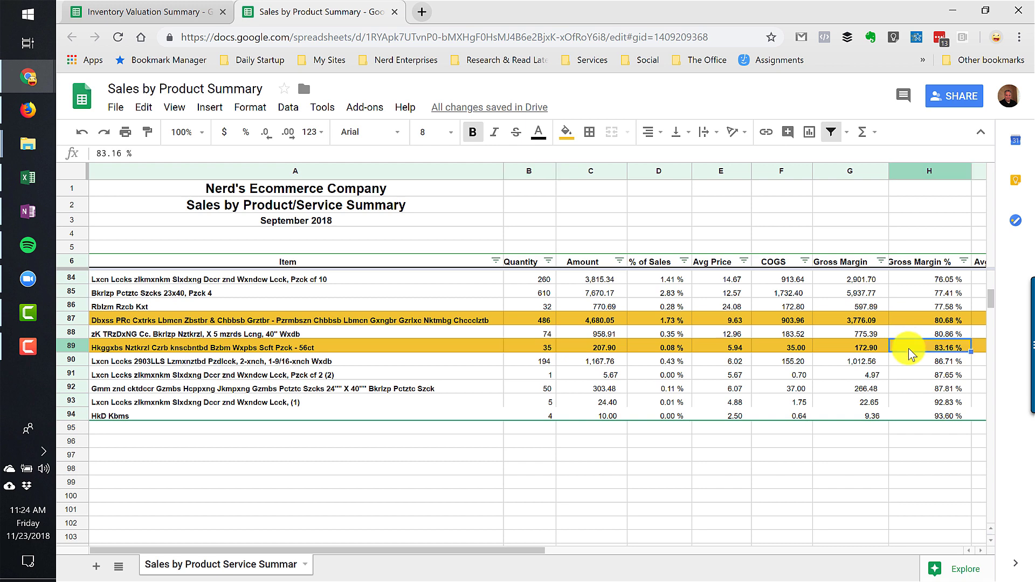
{"action": "scroll", "coordinate": [908, 348], "scroll_direction": "right", "scroll_amount": 5}
{"action": "key", "text": "Left"}
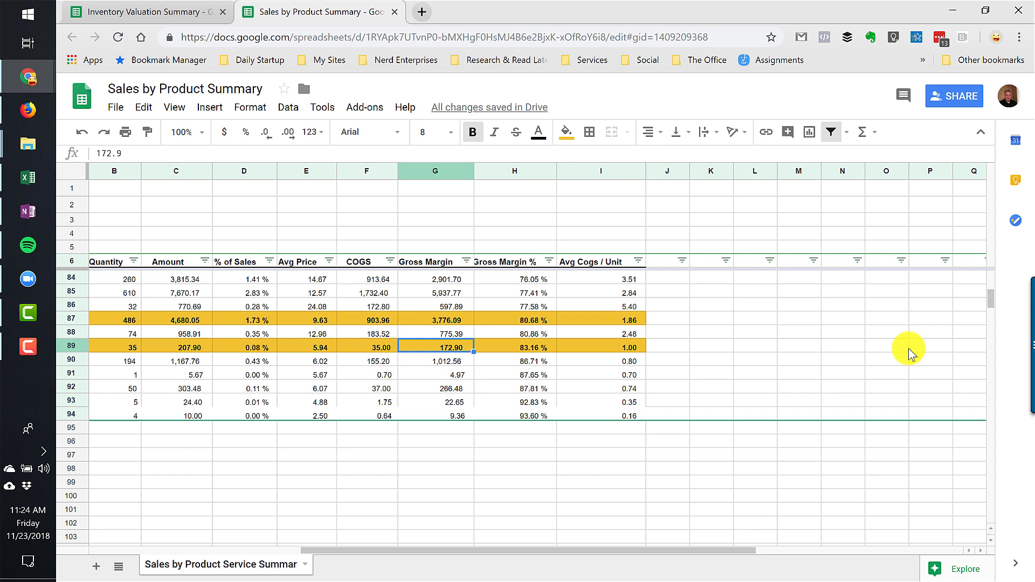
{"action": "key", "text": "Up"}
{"action": "key", "text": "Up"}
{"action": "key", "text": "Right"}
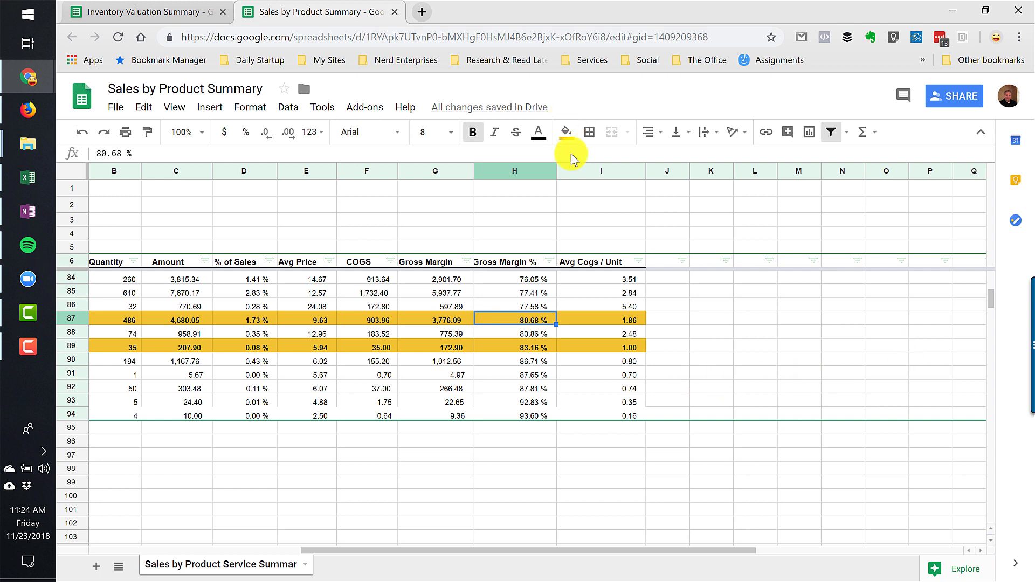
{"action": "left_click", "coordinate": [495, 334]}
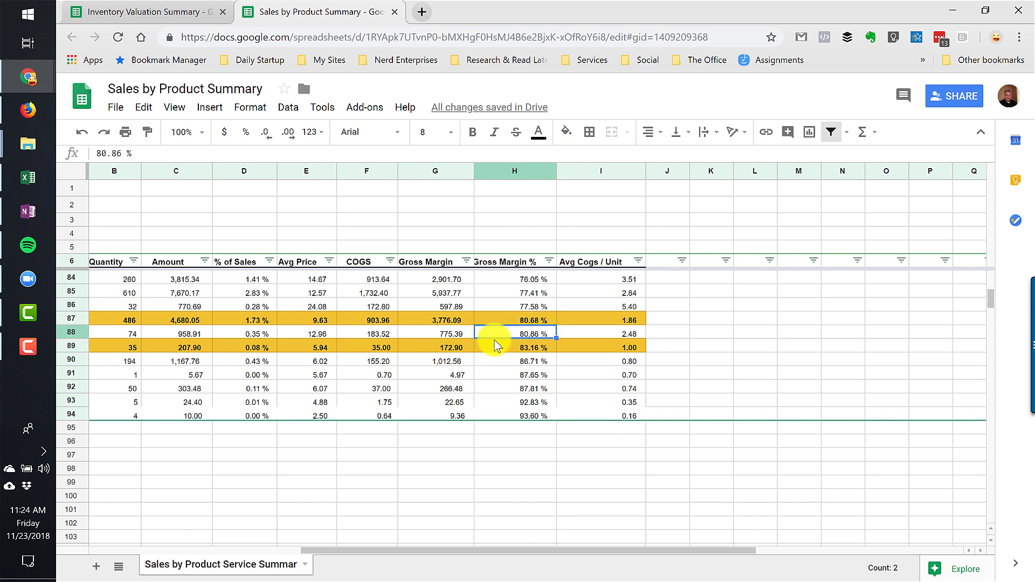
{"action": "left_click", "coordinate": [496, 347]}
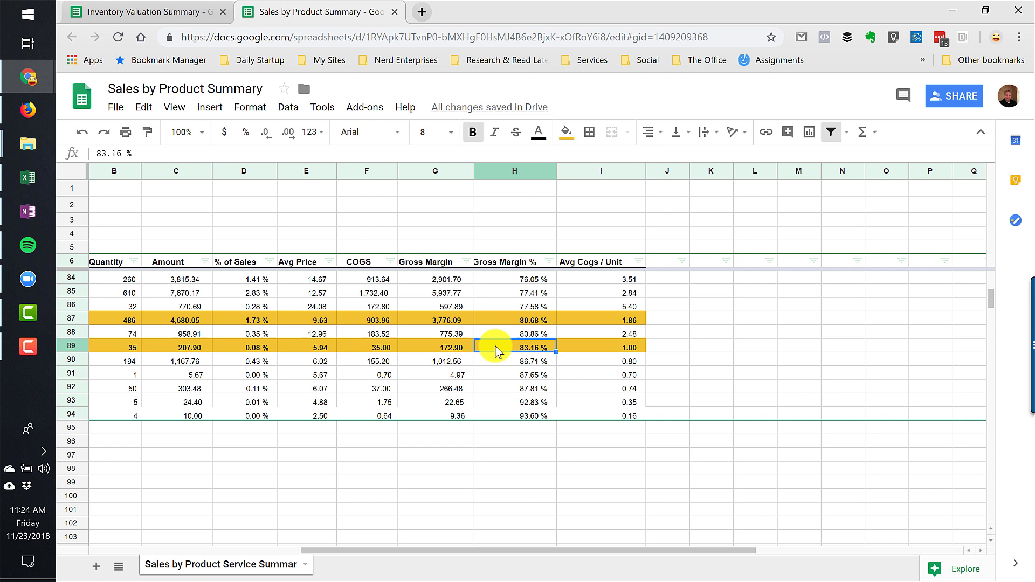
{"action": "left_click", "coordinate": [496, 361]}
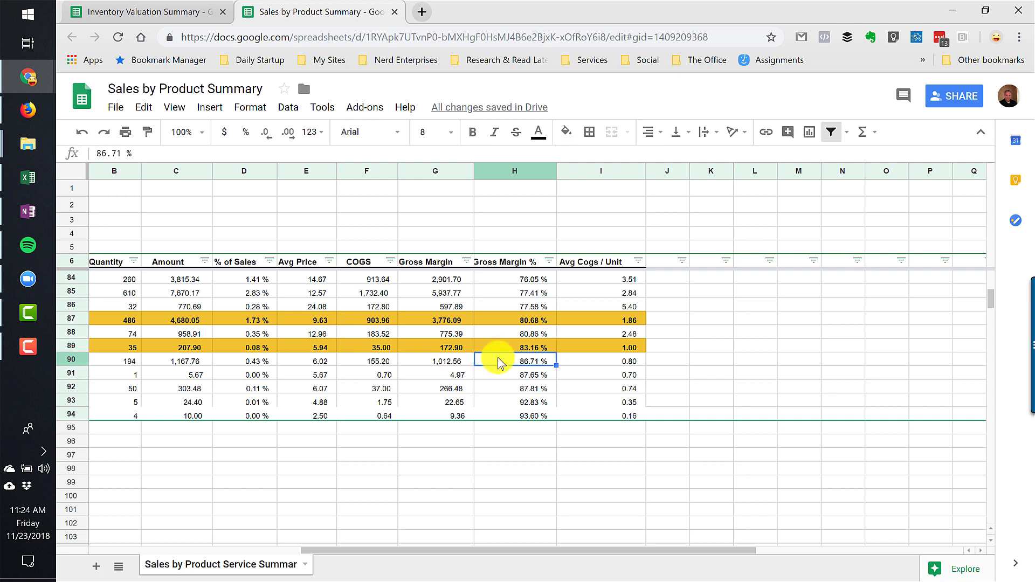